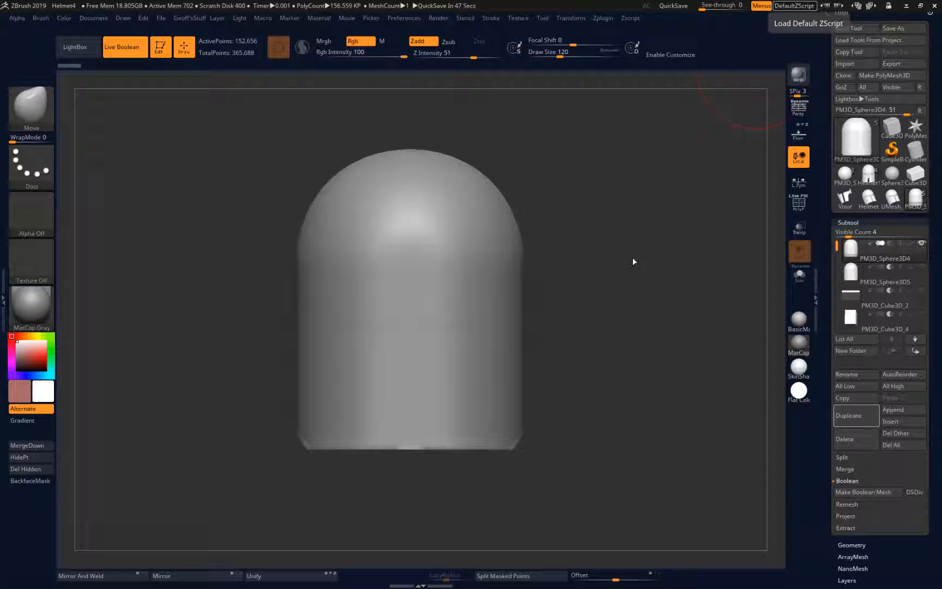
- Select the PM3D_Sphere3D5 subtool and make it visible inside the helmet dome
drag(628, 255, 652, 269)
drag(667, 312, 631, 321)
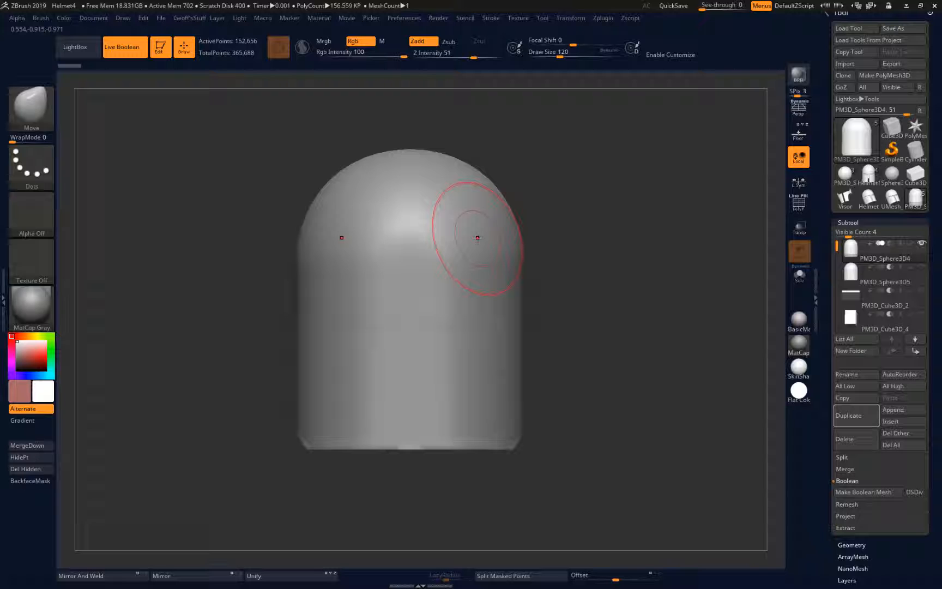
click(877, 275)
drag(628, 298, 645, 312)
drag(570, 316, 687, 305)
click(921, 266)
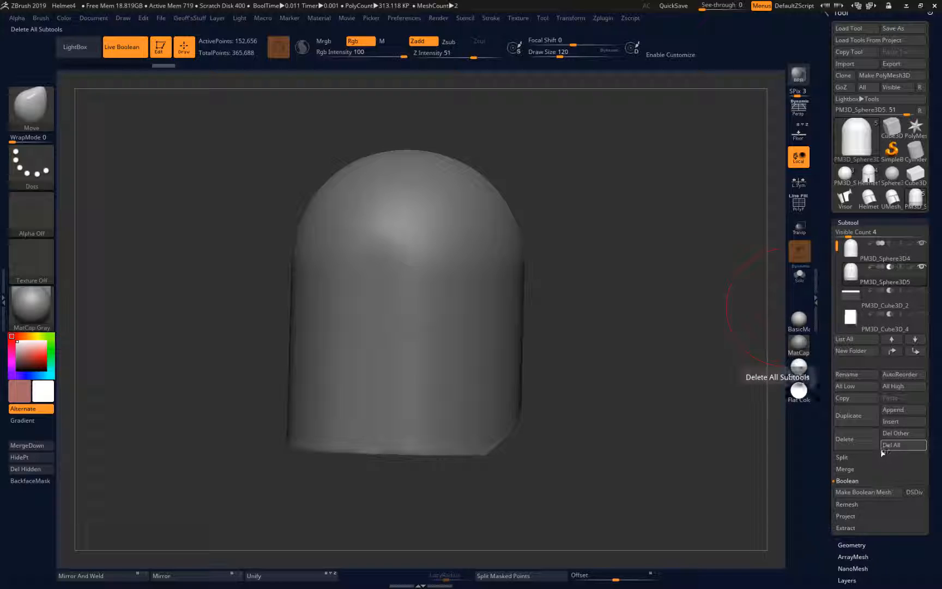
click(846, 439)
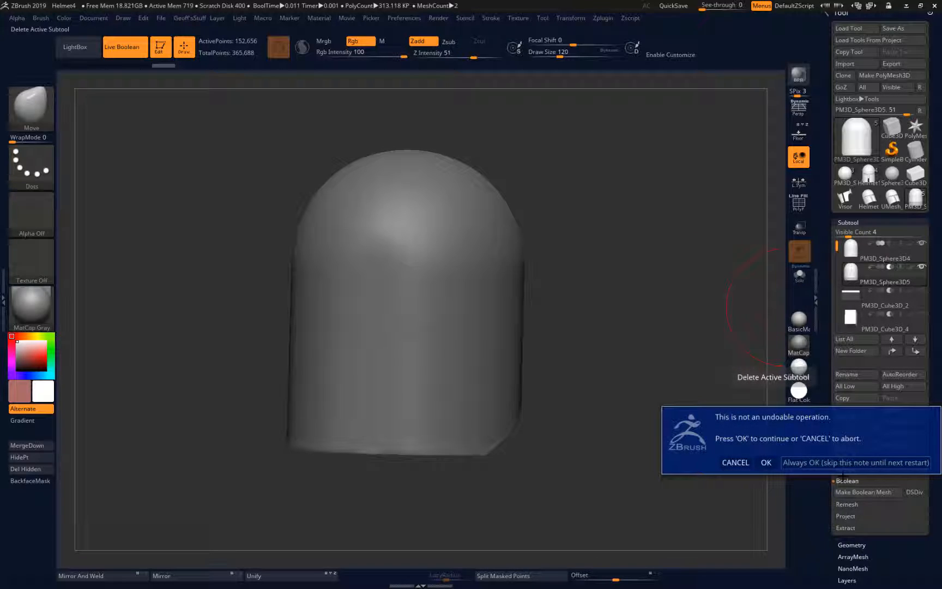
click(766, 462)
key(ctrl+z)
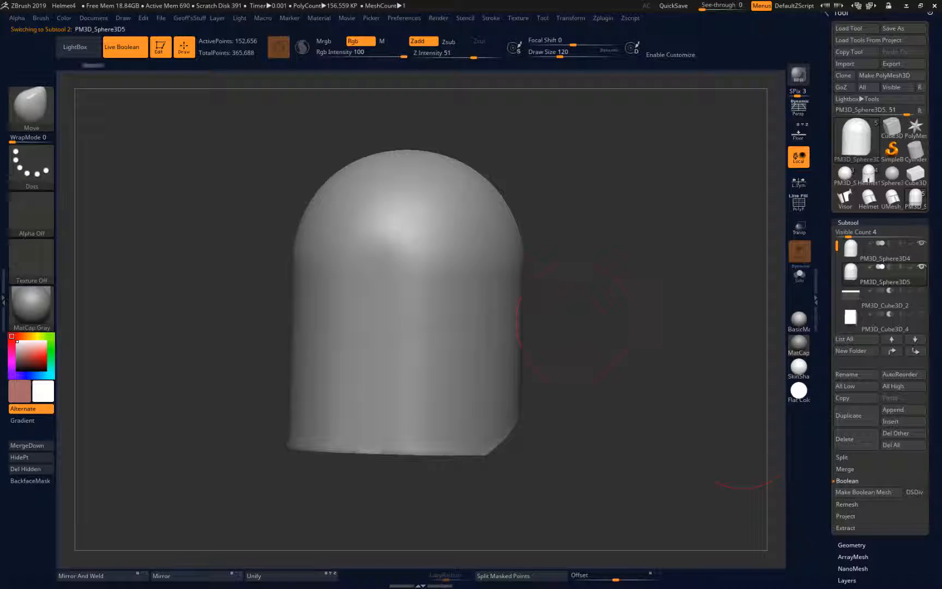
- Bring up the transform gizmo on PM3D_Sphere3D5 and try scaling the inner form vertically
key(w)
drag(567, 359, 643, 306)
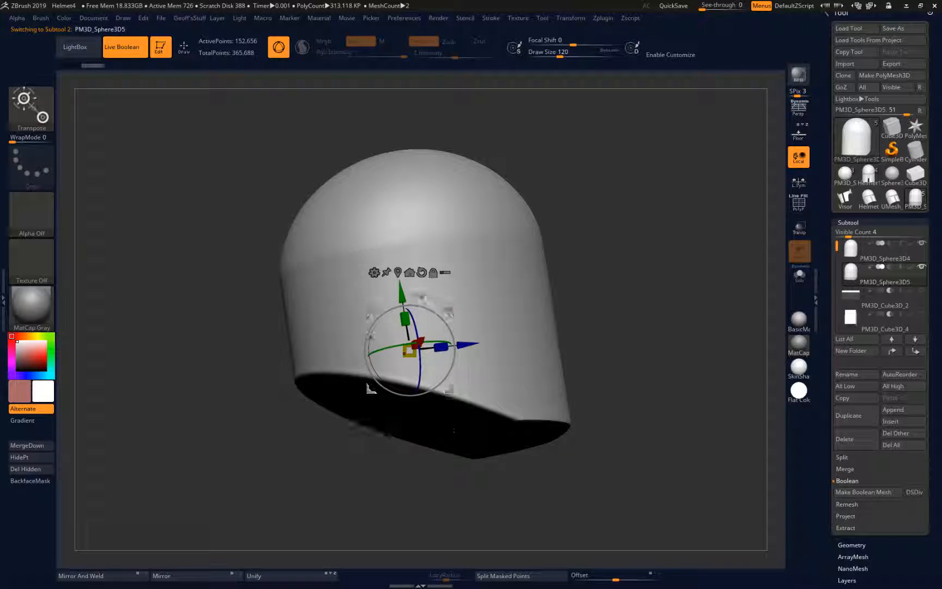
mouse_move(405, 318)
mouse_down()
mouse_move(407, 306)
mouse_move(405, 323)
mouse_move(407, 315)
mouse_up()
key(ctrl+z)
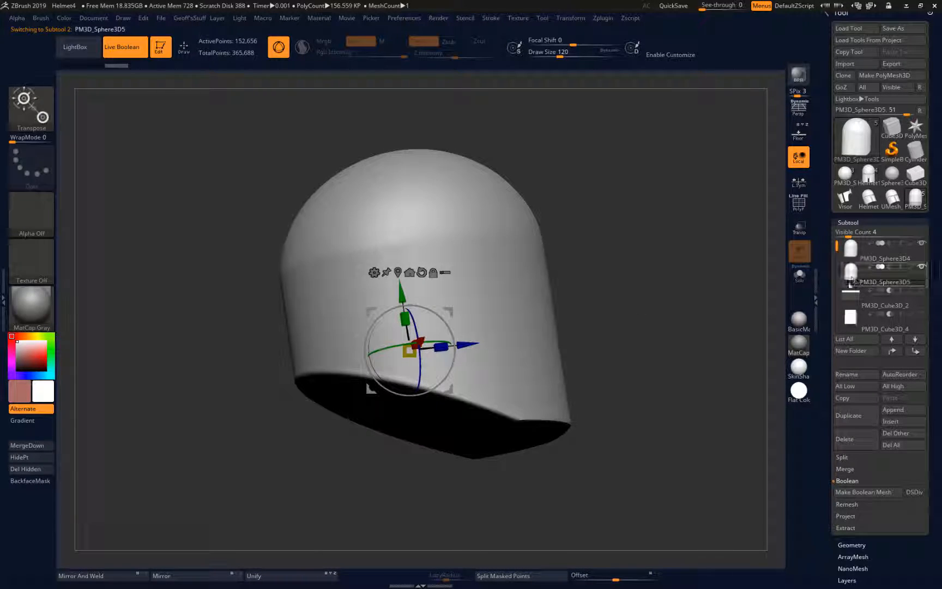
- Set PM3D_Sphere3D5 to Boolean subtraction, scaling and lowering it inside the outer dome to hollow the helmet into a shell
click(890, 267)
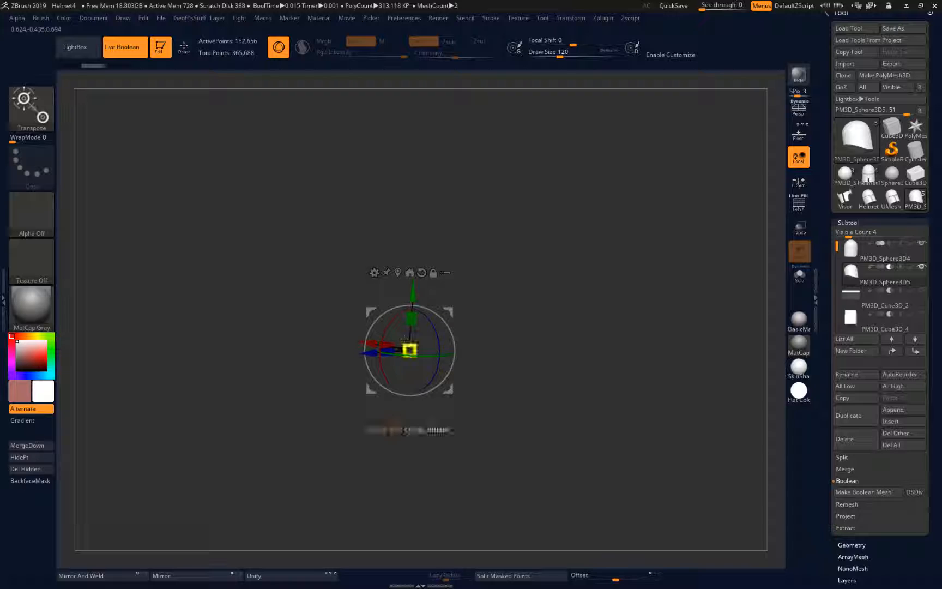
drag(405, 345, 408, 349)
drag(418, 431, 455, 432)
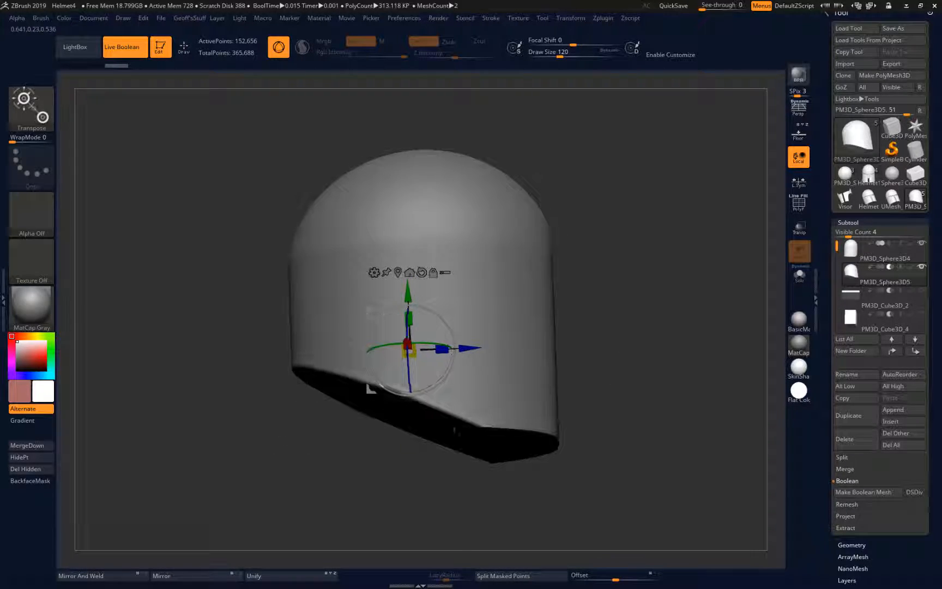
drag(405, 292, 406, 308)
drag(596, 348, 616, 218)
drag(515, 327, 532, 388)
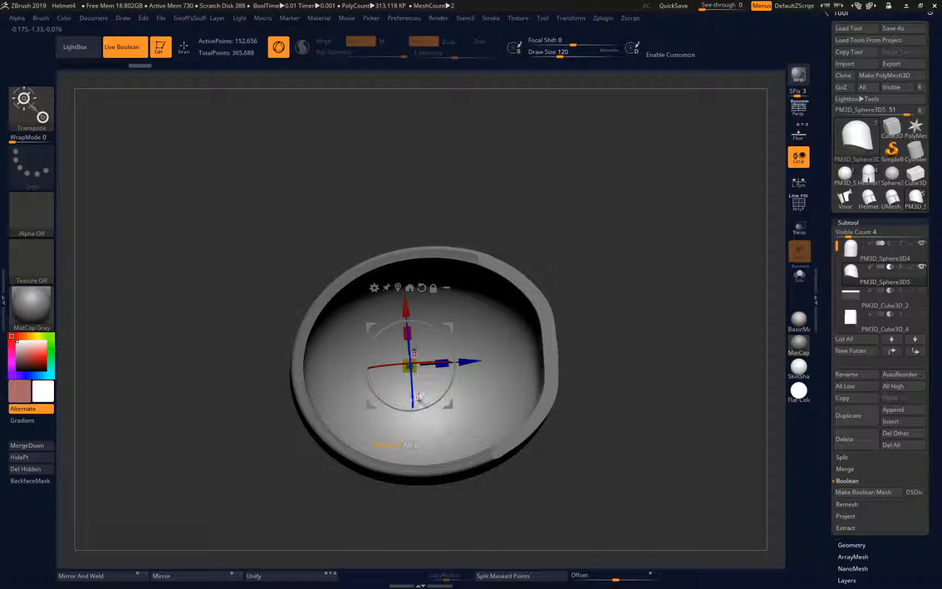
drag(412, 360, 415, 356)
right_drag(415, 356, 590, 382)
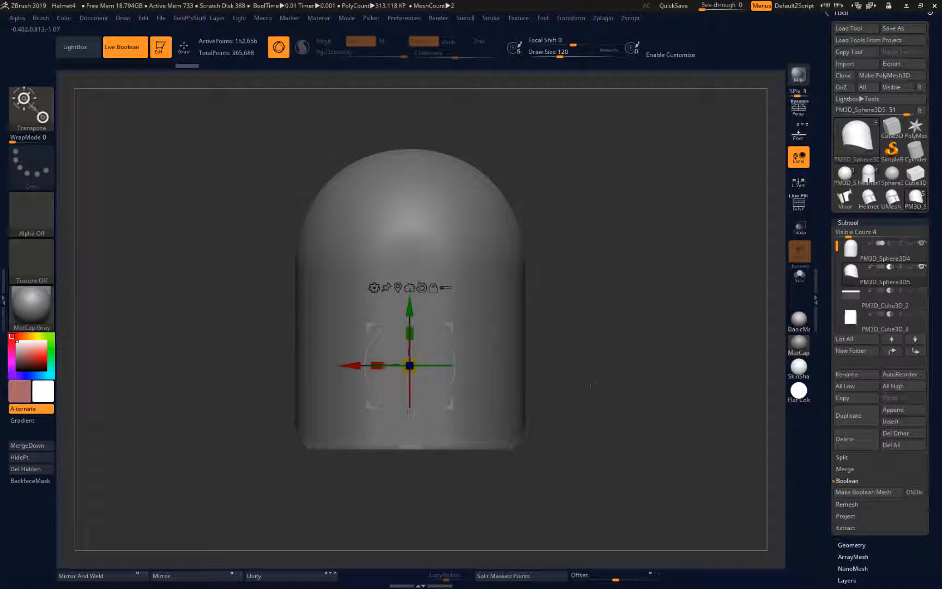
- Show the PM3D_Cube3D_2 cutter to carve the eye slit, checking its shape in additive mode
click(921, 291)
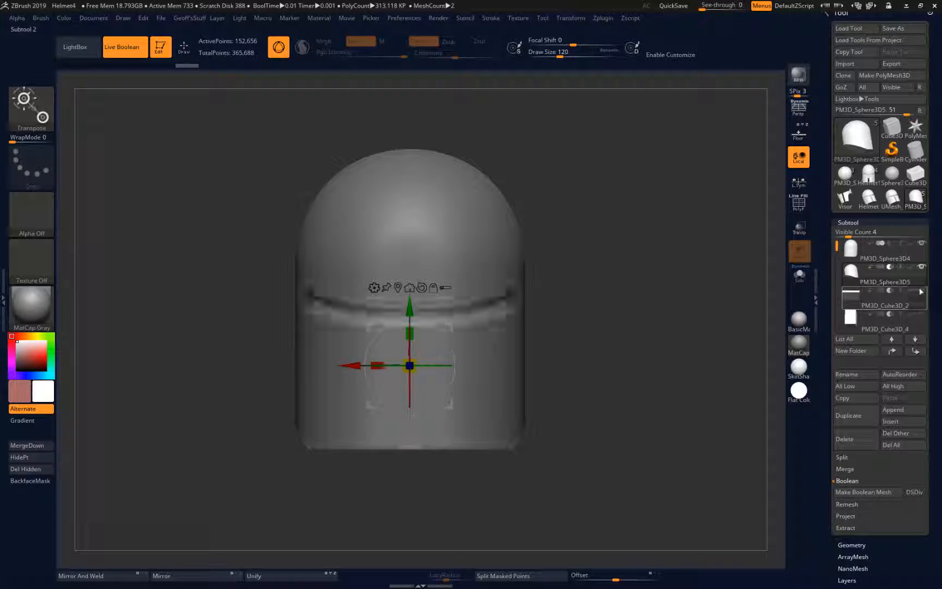
right_drag(490, 376, 657, 384)
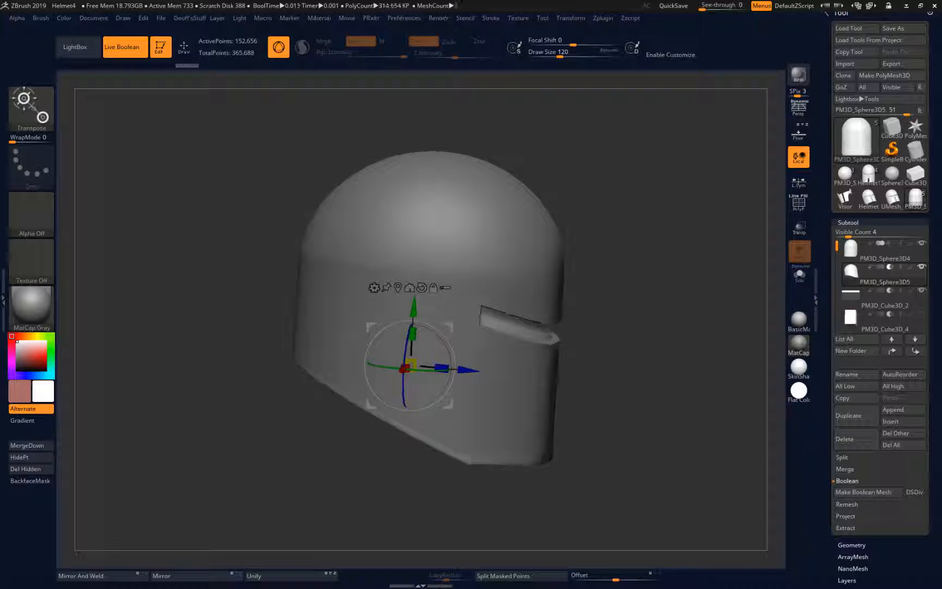
click(880, 291)
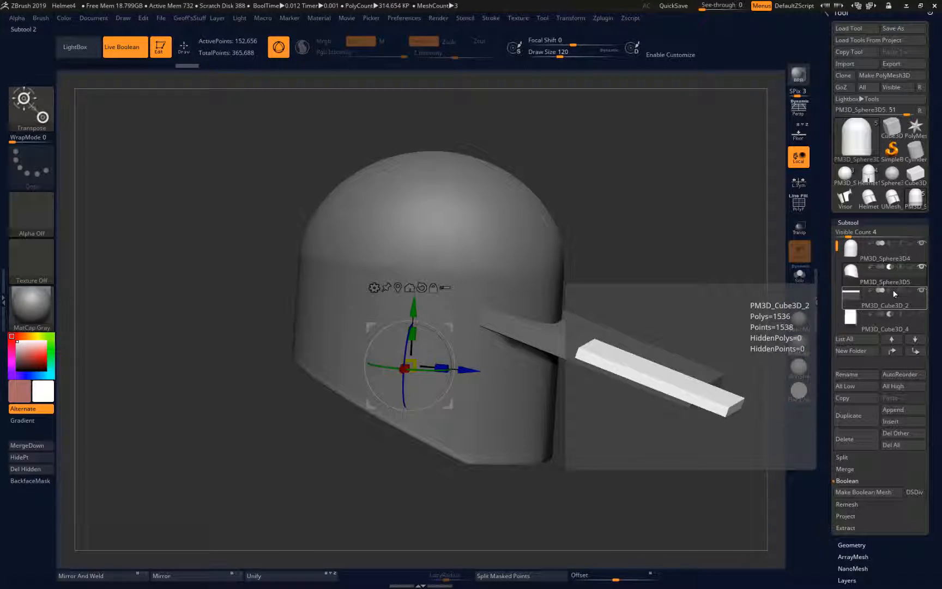
- Select PM3D_Cube3D_4, set it to additive mode and show the block over the lower face of the helmet
click(882, 330)
click(879, 314)
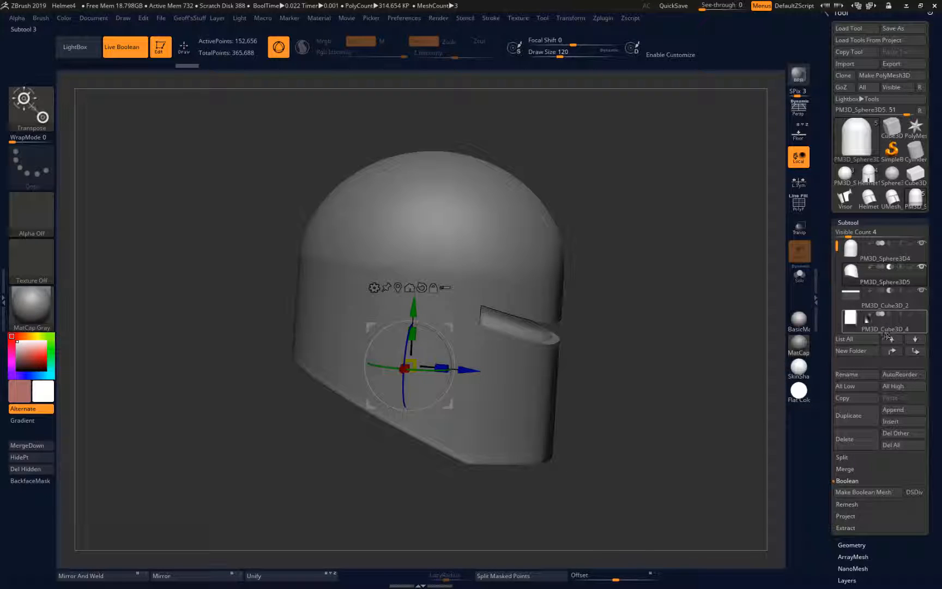
click(920, 319)
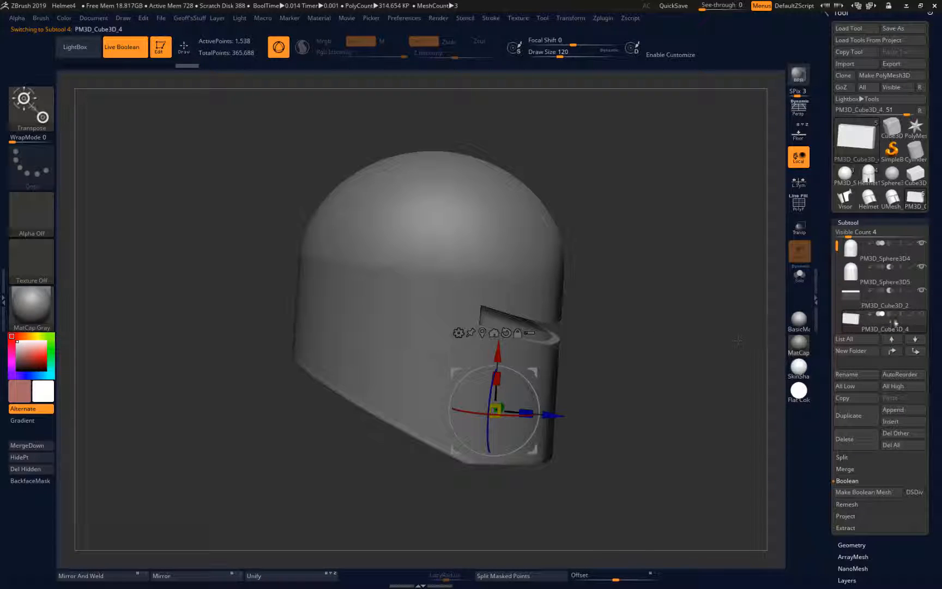
drag(741, 297, 583, 317)
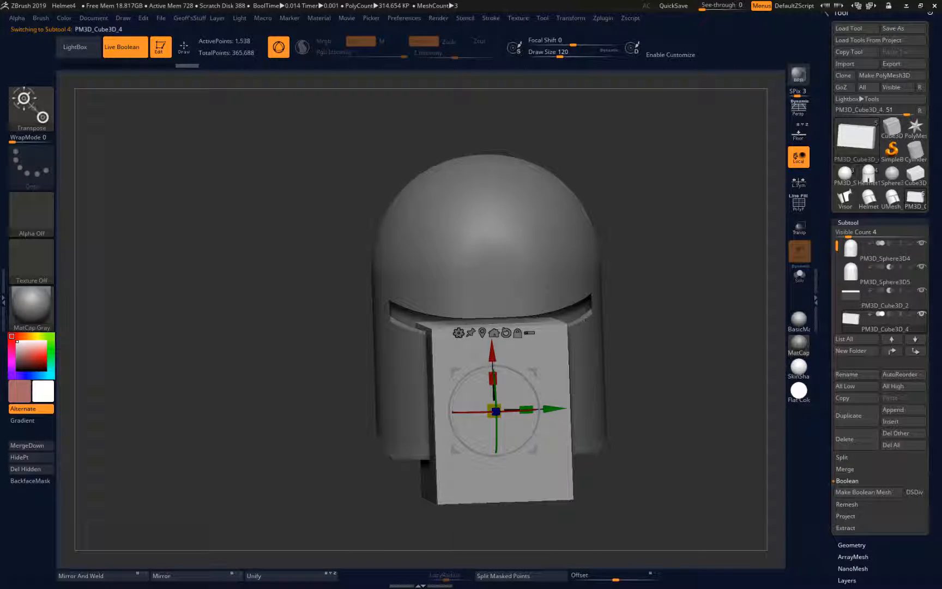
mouse_move(688, 327)
mouse_down()
mouse_move(625, 329)
mouse_move(689, 332)
mouse_up()
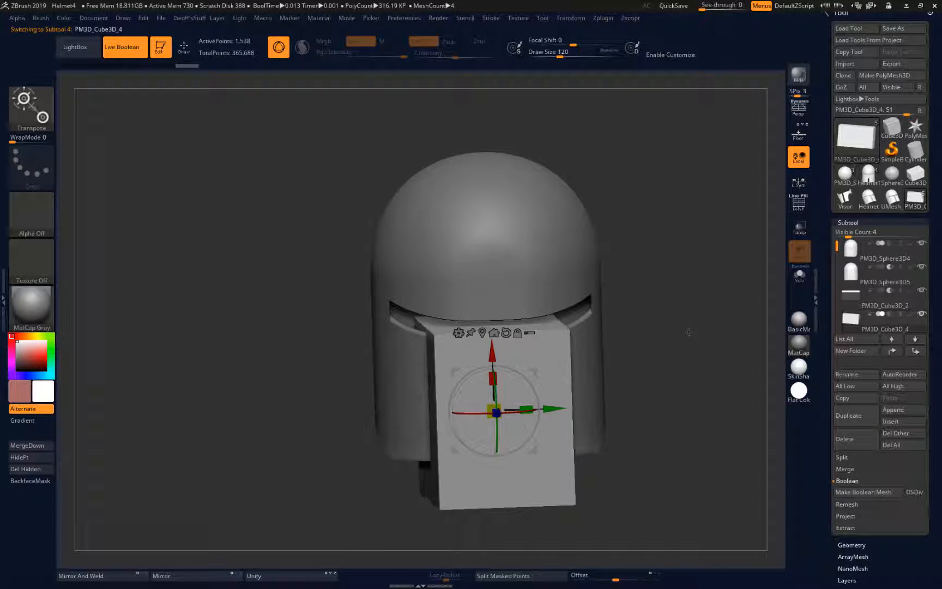
drag(627, 330, 666, 327)
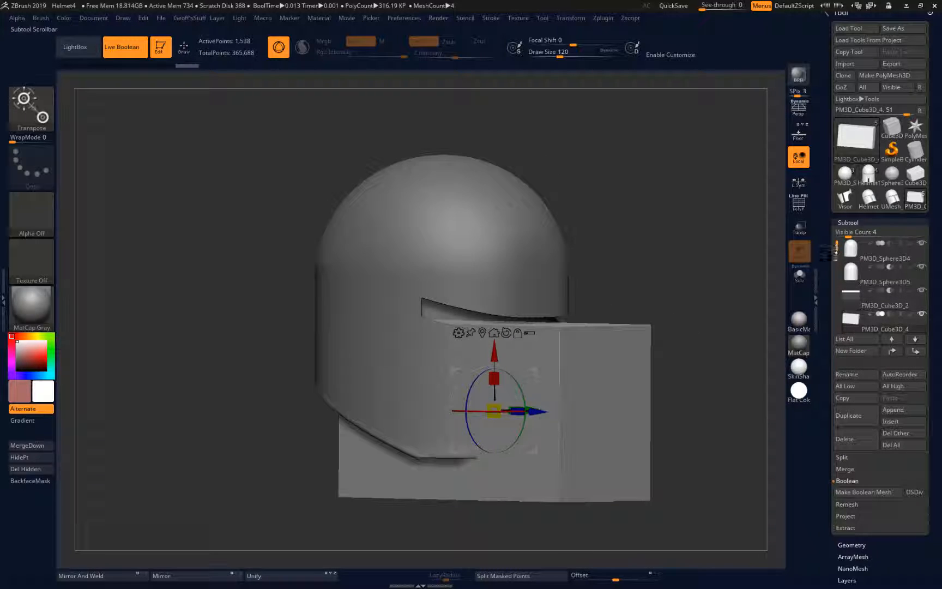
- Show the Extract4 visor plate and compare it with the PM3D_Cube3D_4 block, hiding the visor again
drag(835, 253, 836, 278)
click(922, 291)
drag(763, 288, 706, 298)
click(872, 298)
drag(616, 467, 675, 362)
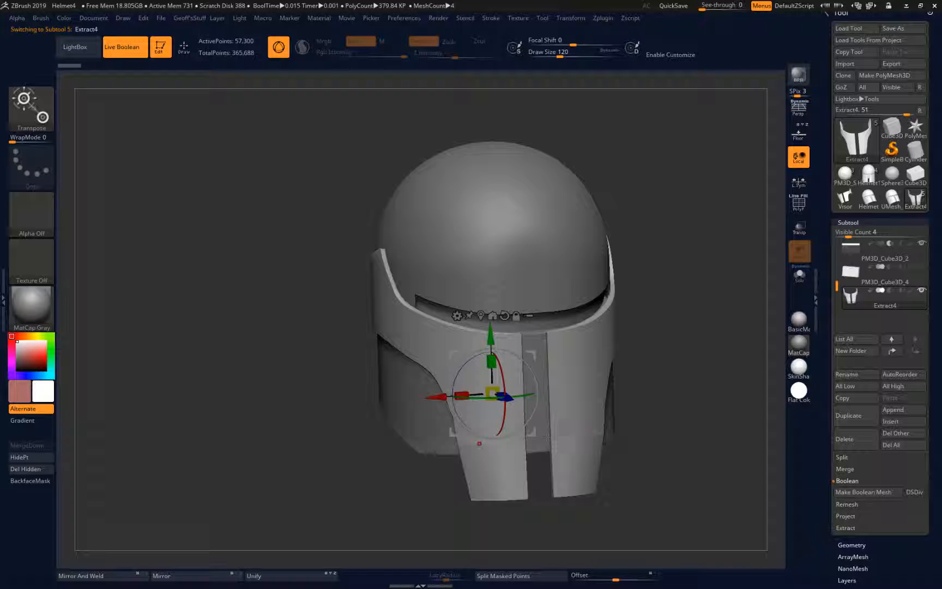
click(921, 268)
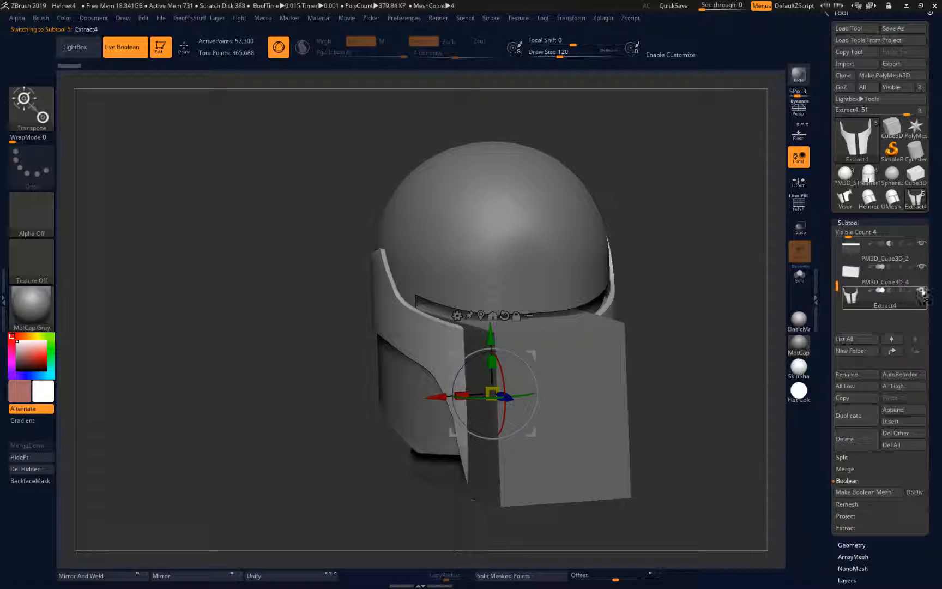
drag(733, 328, 696, 334)
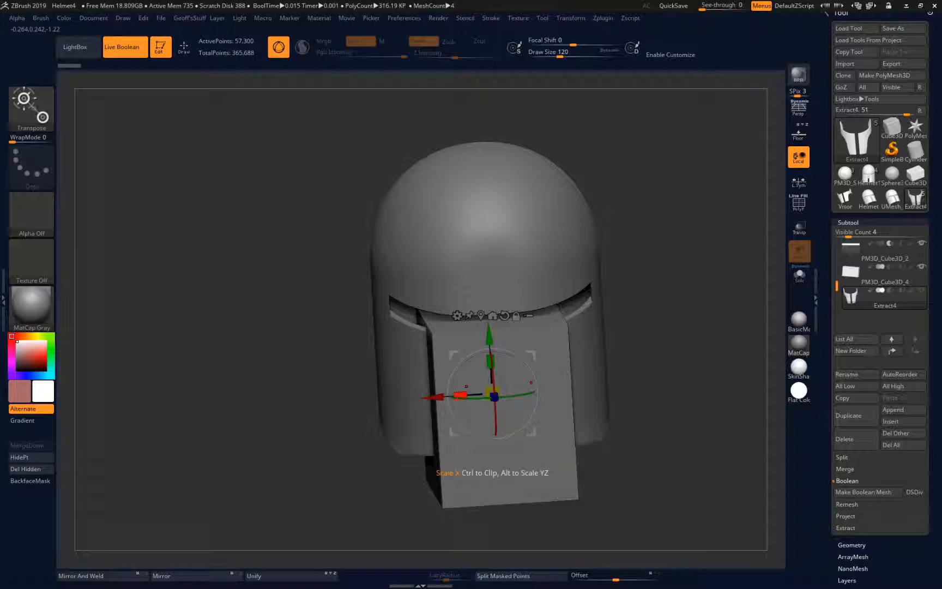
- Set PM3D_Cube3D_4 to Boolean subtraction to cut the lower face opening, and try adjusting its width
click(883, 276)
drag(529, 399, 507, 390)
click(889, 267)
drag(688, 303, 624, 294)
drag(529, 400, 737, 363)
key(ctrl+z)
key(ctrl+z)
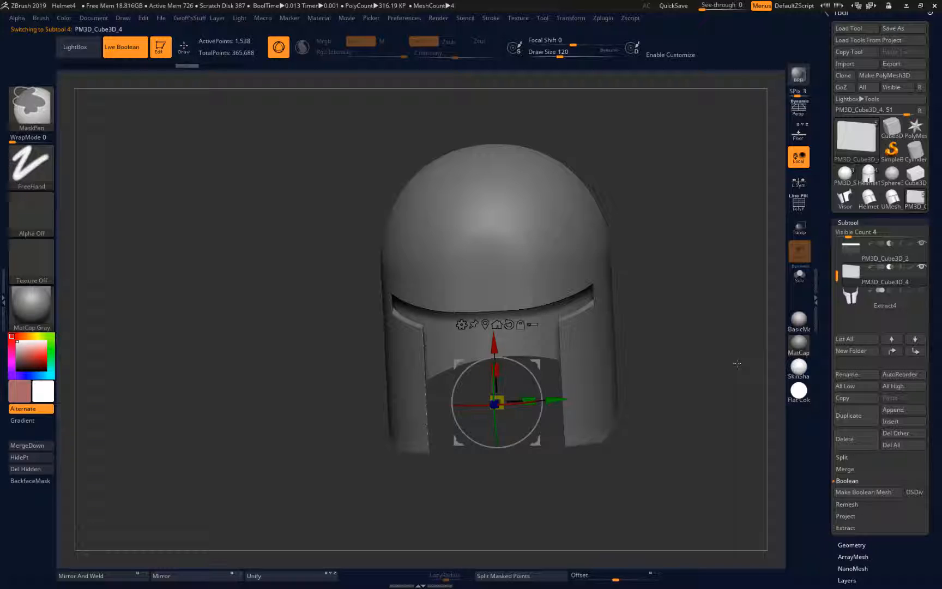
- Show the Extract4 visor over the face opening and scale the PM3D_Cube3D_4 cutter along Y to fit behind it
click(925, 294)
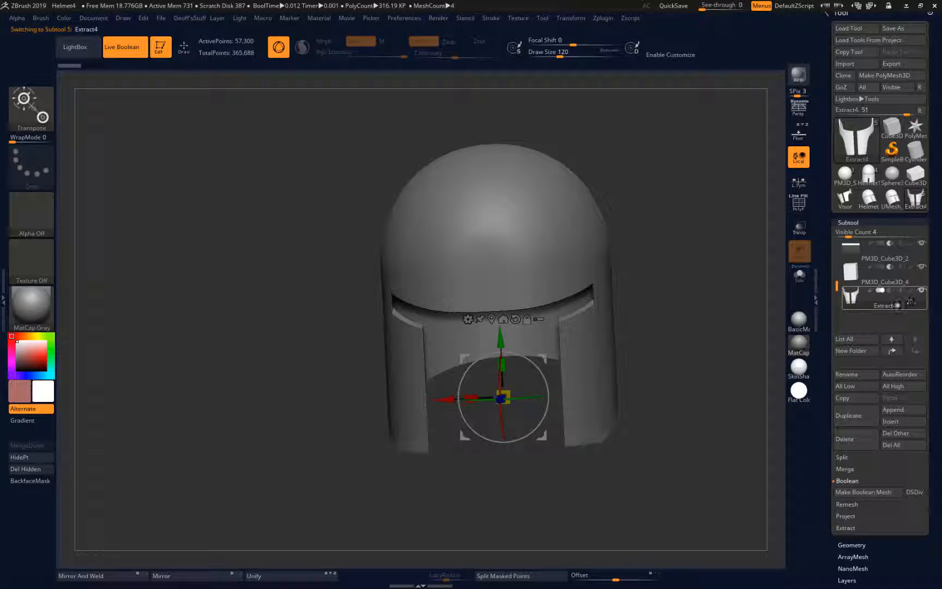
drag(662, 322, 774, 311)
drag(726, 374, 649, 374)
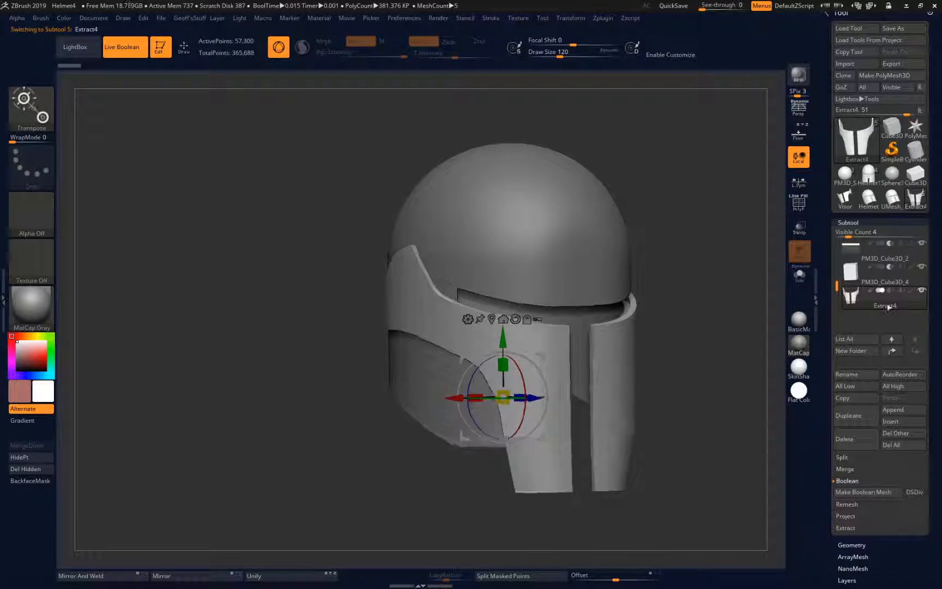
click(904, 282)
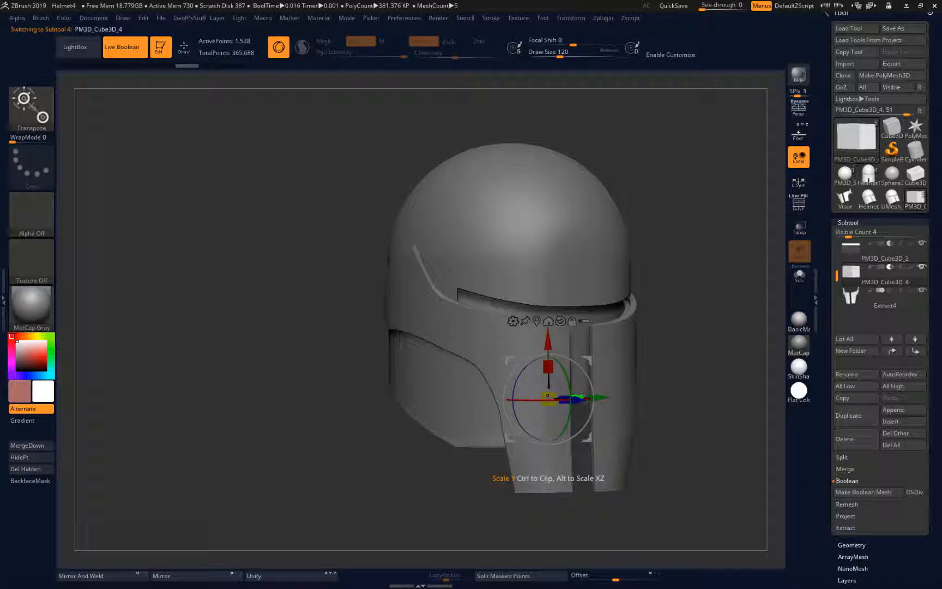
drag(581, 394, 600, 397)
mouse_move(662, 417)
mouse_down()
mouse_move(735, 401)
mouse_move(674, 416)
mouse_up()
drag(747, 420, 729, 429)
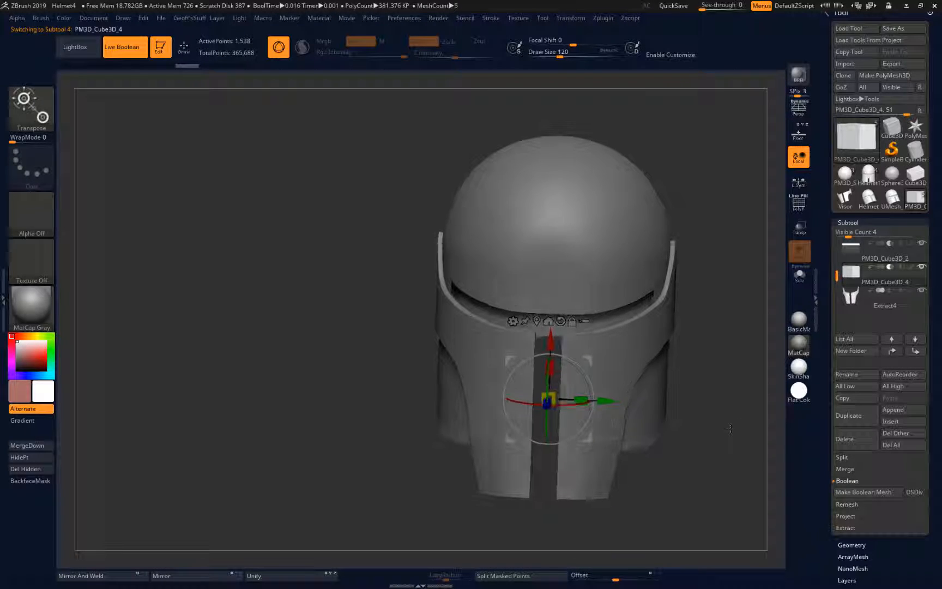
- Hide the Extract4 visor and generate a Boolean mesh from the helmet and its cutters
click(922, 293)
mouse_move(727, 357)
mouse_down()
mouse_move(662, 349)
mouse_move(719, 356)
mouse_up()
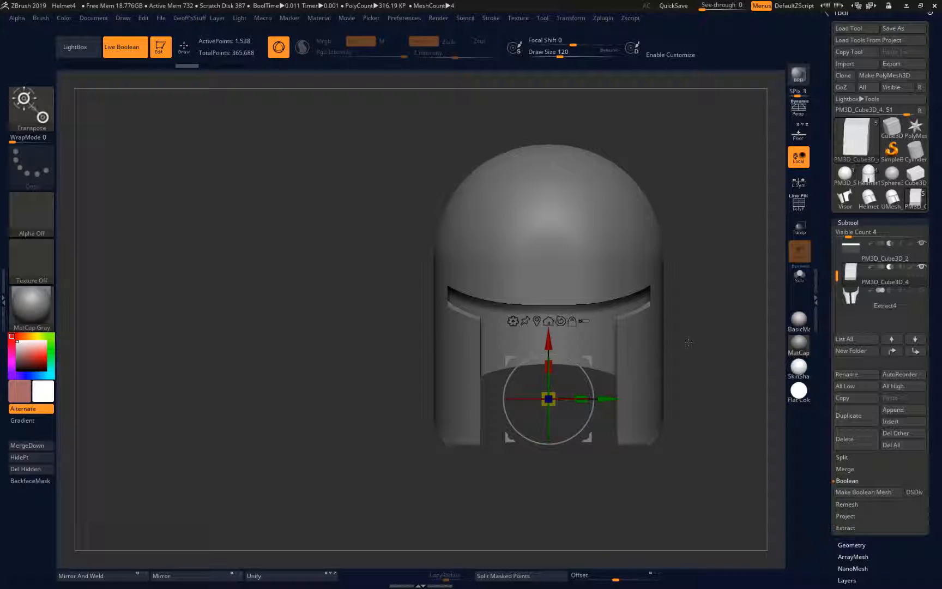
click(864, 492)
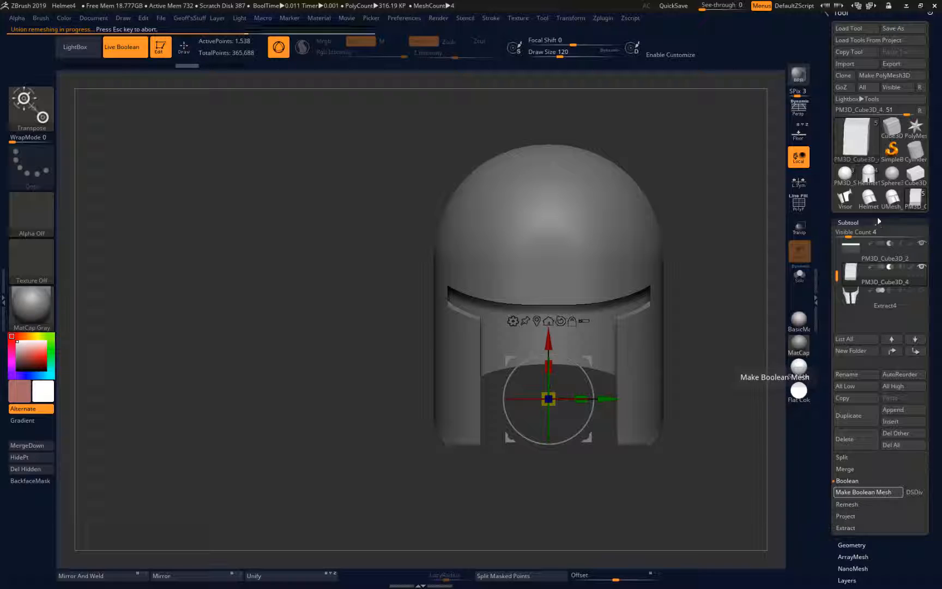
- Delete the older UMesh_PM3D_Sphere3D4 and Helmet tools, which have the narrow nose slot
click(892, 198)
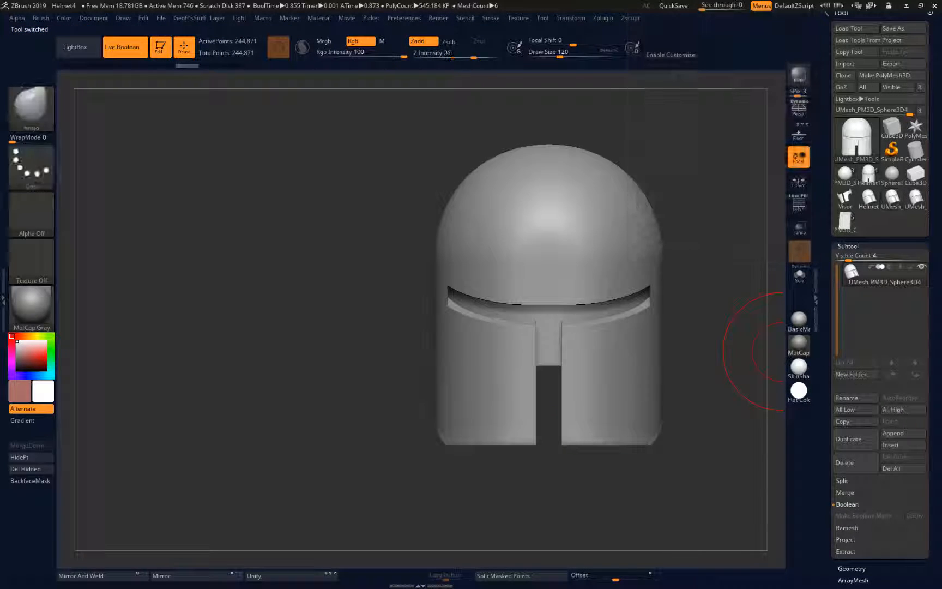
click(862, 463)
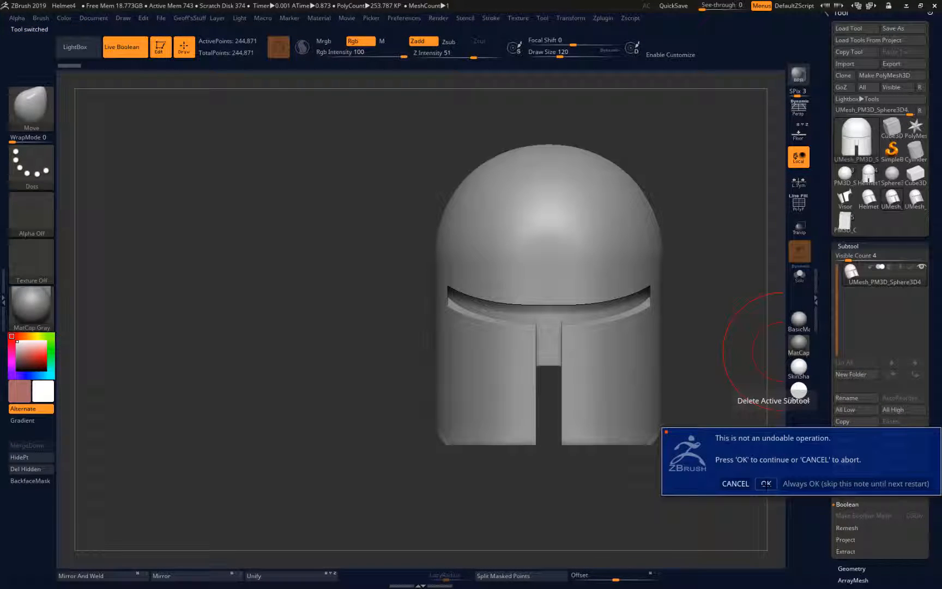
click(766, 483)
click(869, 198)
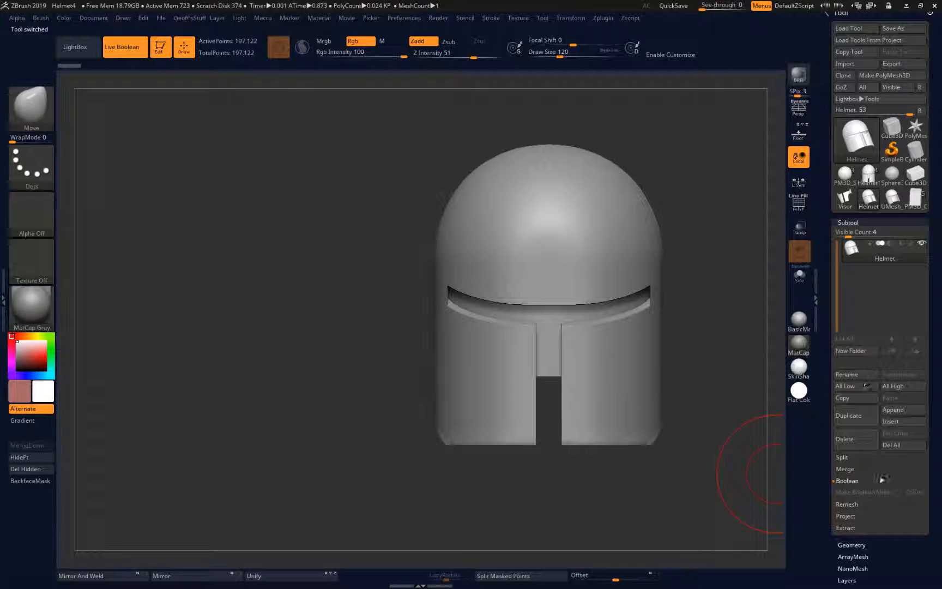
click(856, 442)
click(766, 462)
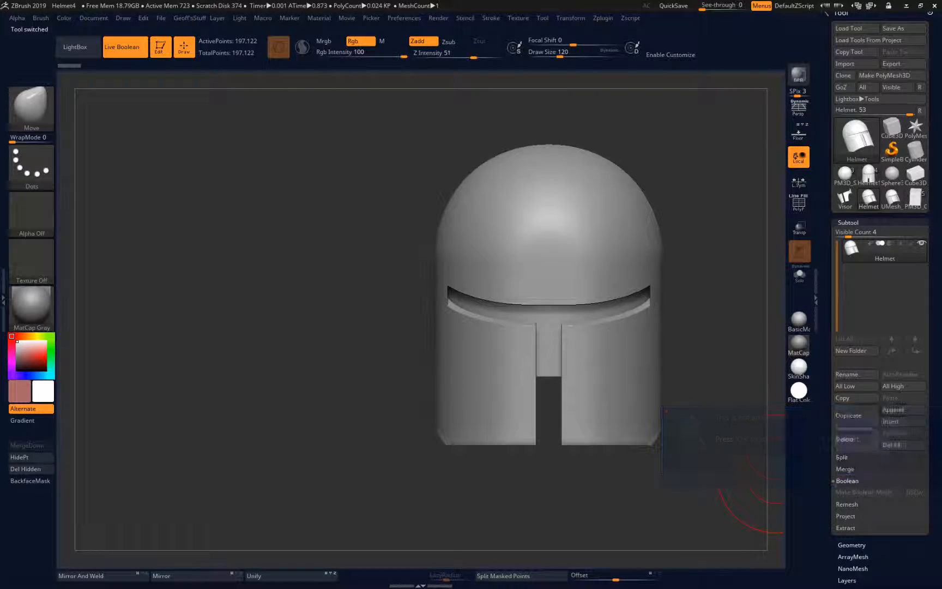
- Switch to the Helmet1 tool with the bust and insert the new UMesh_PM3D_Sphere3D Boolean mesh below the Helmet1 subtool
click(876, 174)
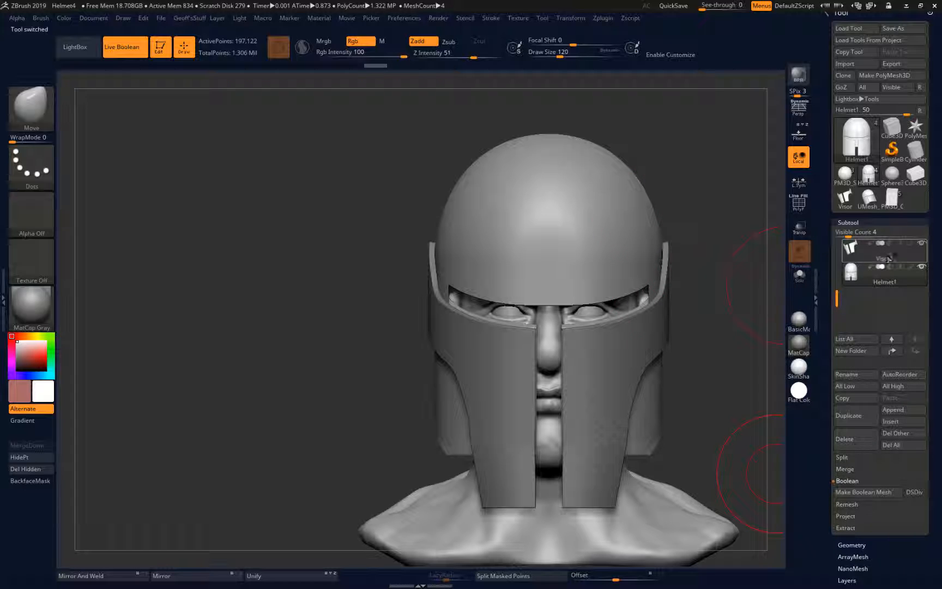
click(892, 422)
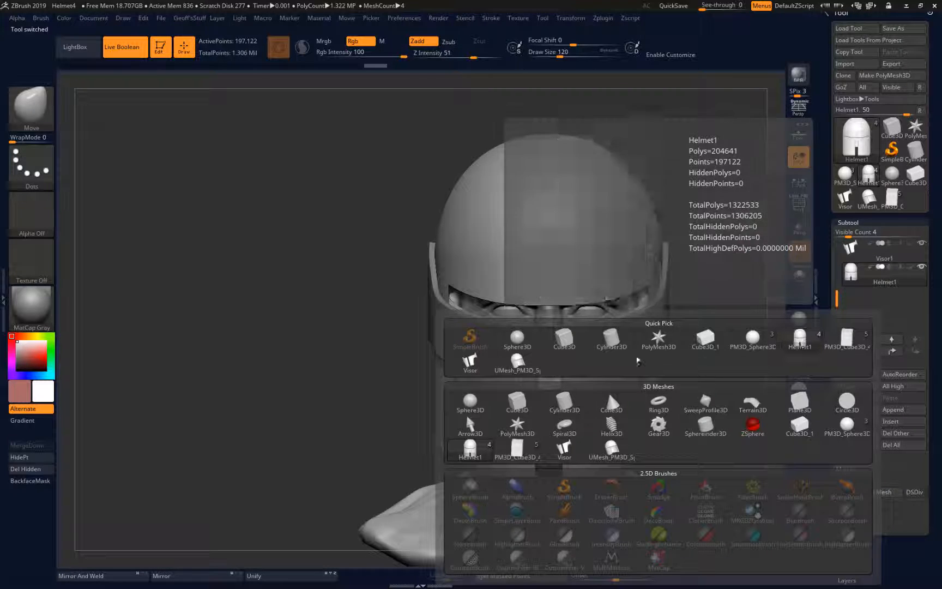
click(517, 363)
- Rename the inserted Boolean mesh subtool as OpenfaceBucket
click(853, 375)
key(shift)
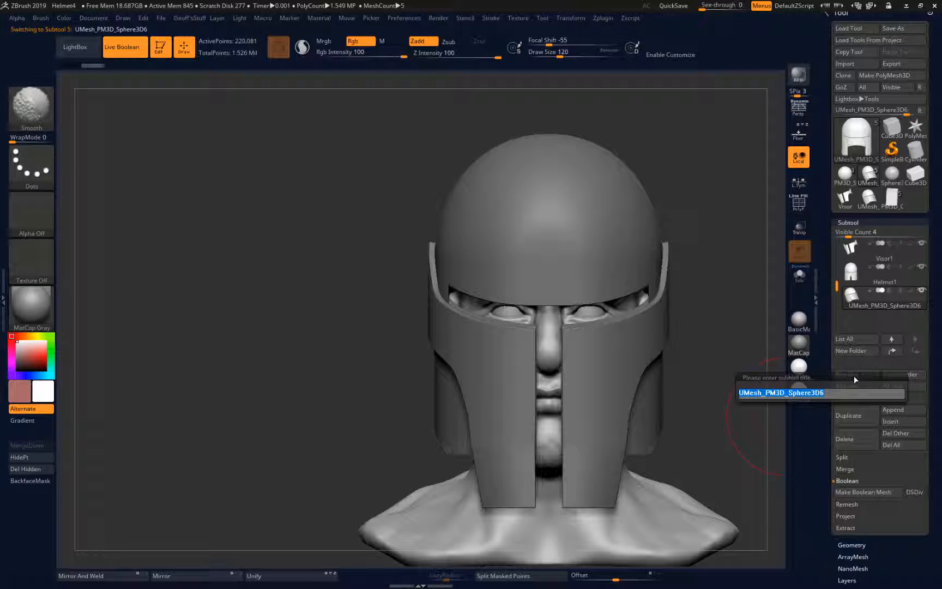
text(Open)
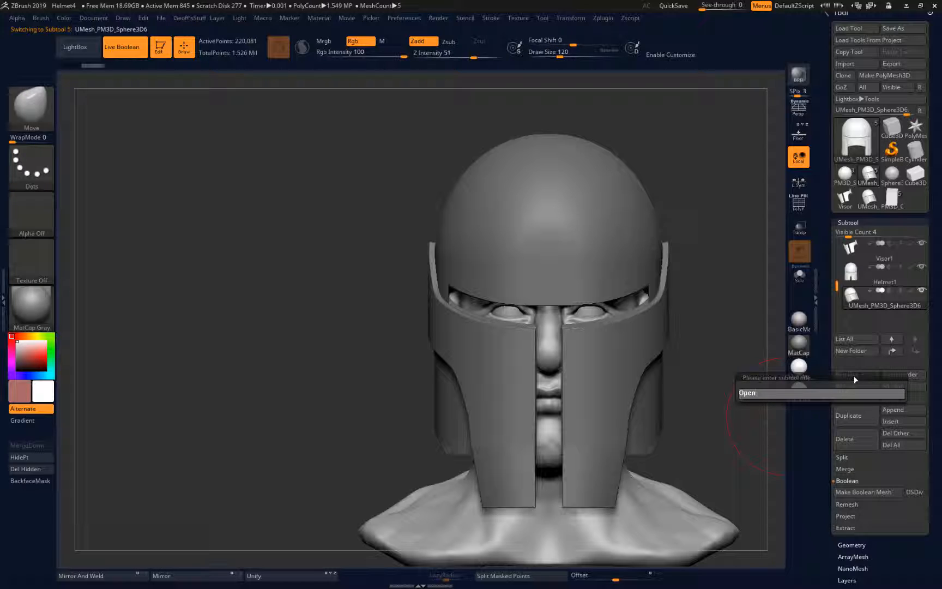
text(faceB)
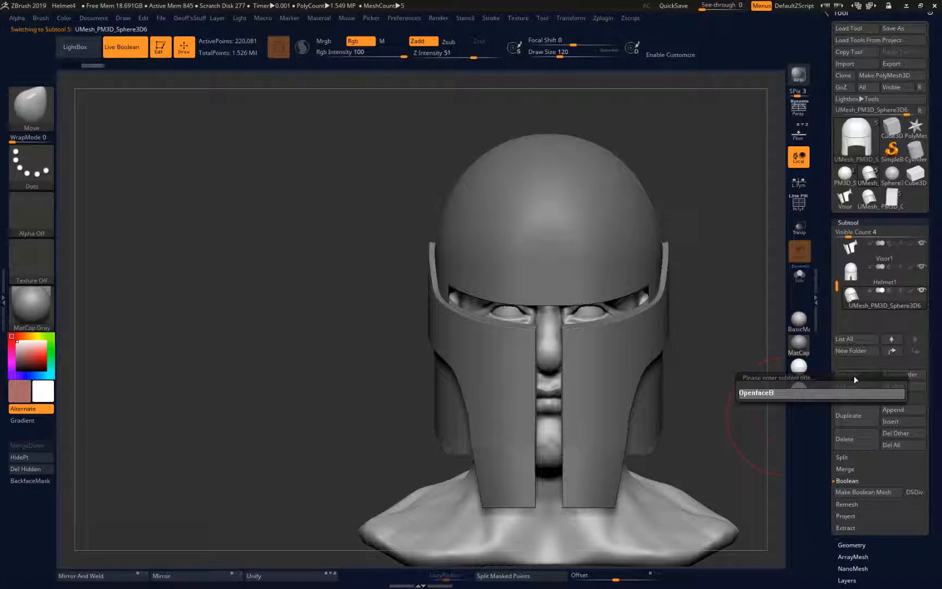
text(ucket)
key(Return)
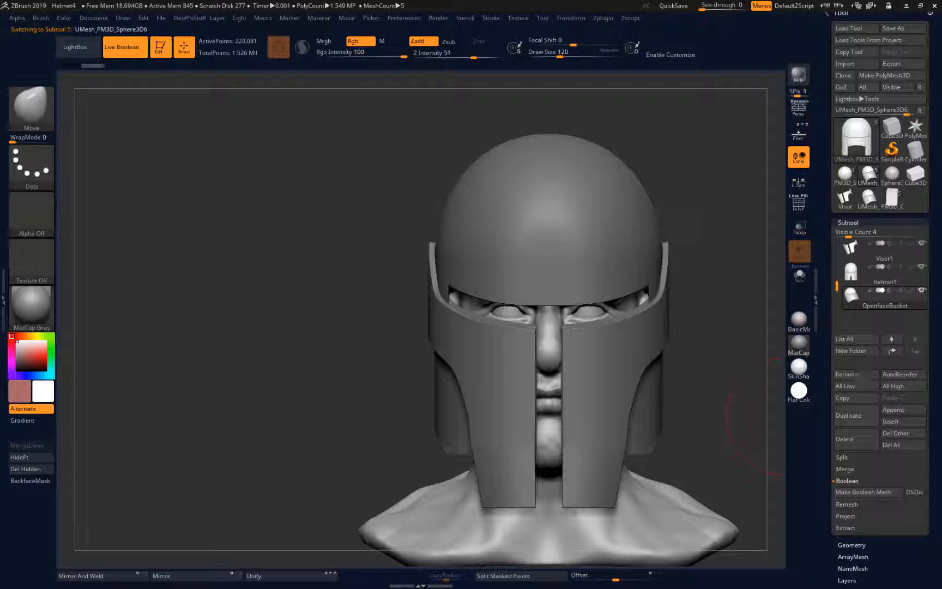
- Hide the Visor1, Skin_Skull and Eyes subtools and select OpenfaceBucket, leaving only the two helmets displayed
click(926, 270)
drag(685, 279, 736, 236)
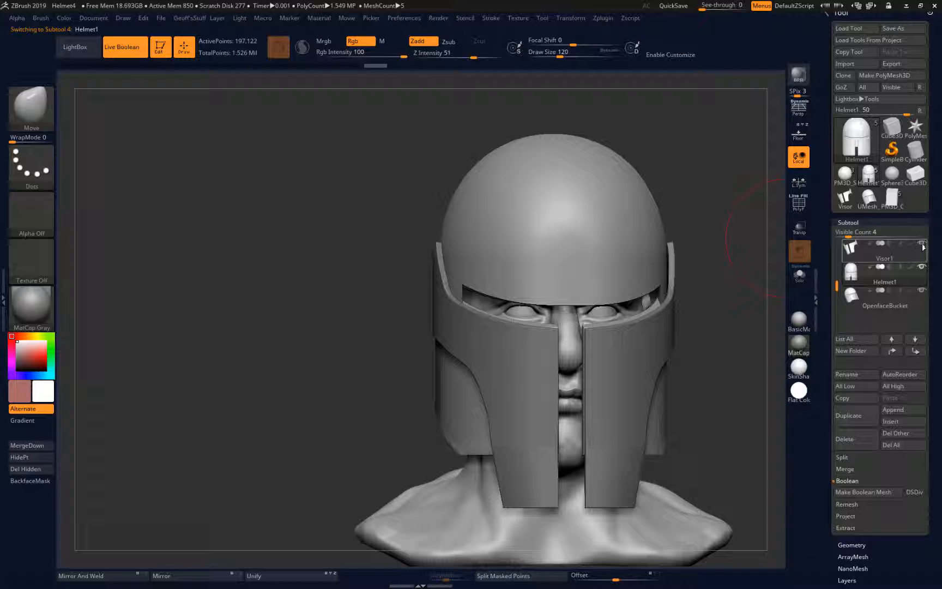
click(922, 243)
click(878, 301)
mouse_move(838, 286)
mouse_down()
mouse_move(834, 233)
mouse_move(834, 277)
mouse_up()
click(921, 246)
click(894, 301)
drag(720, 298, 756, 297)
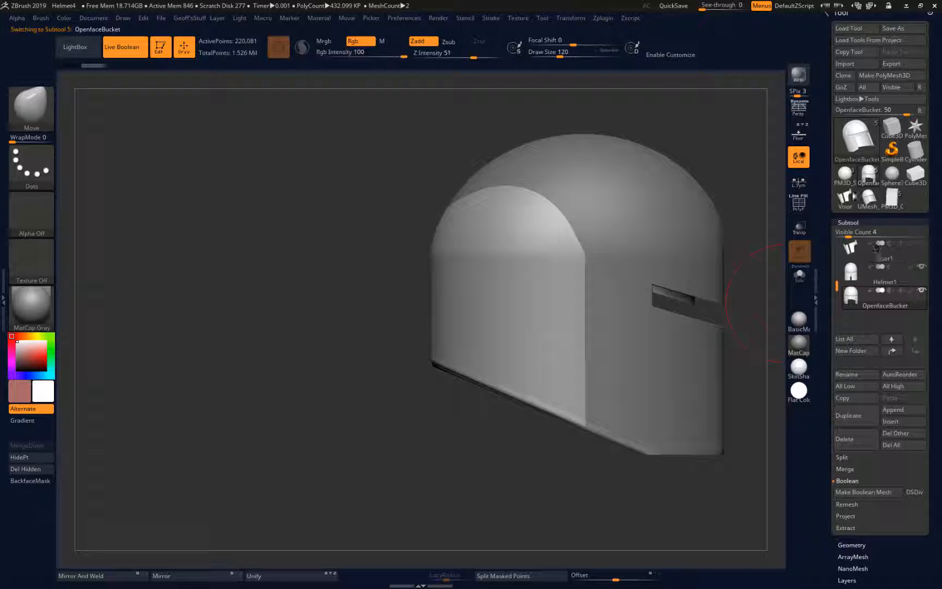
- Turn on ghost transparency and turn off Live Boolean to compare OpenfaceBucket with Helmet1
click(798, 230)
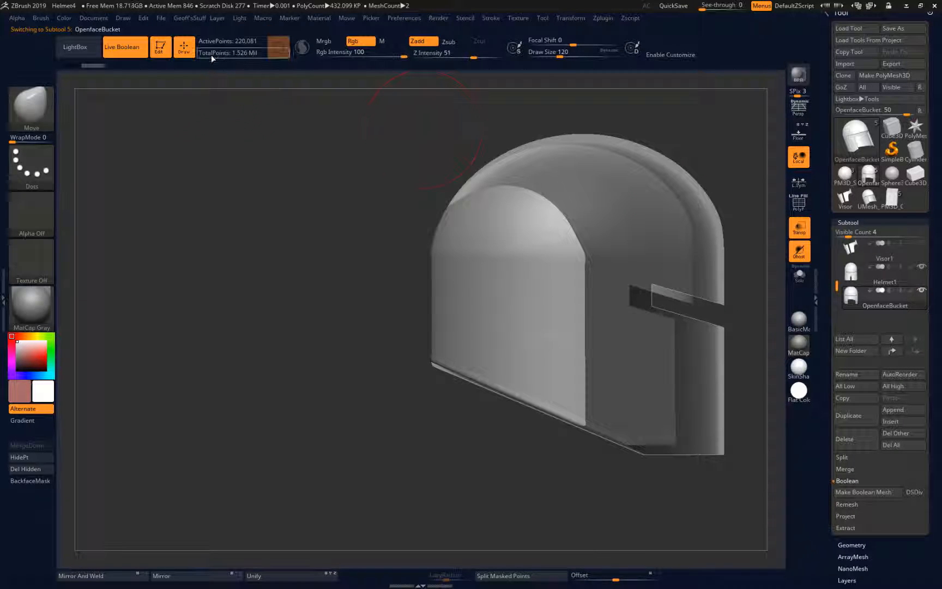
click(136, 52)
alt+drag(347, 141, 201, 151)
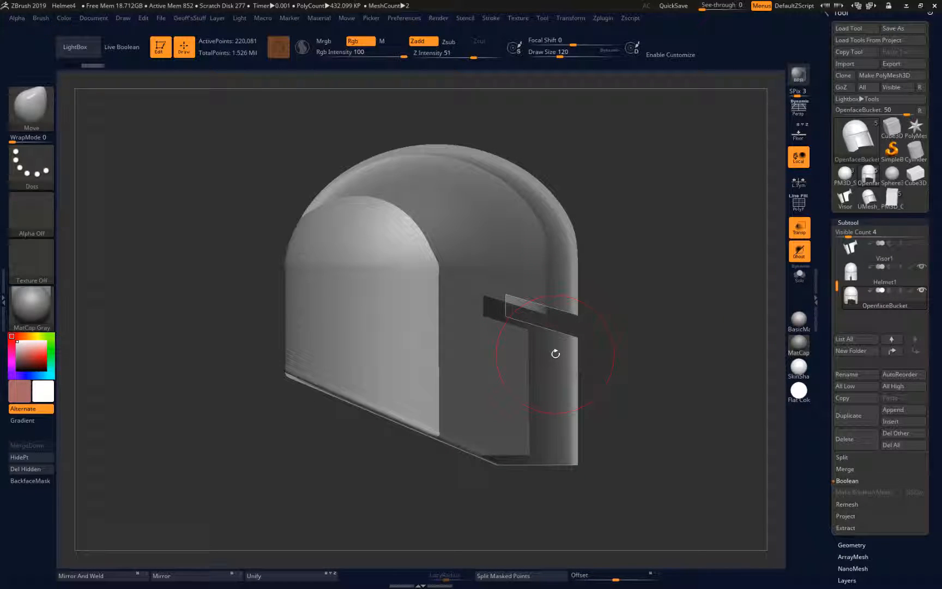
- Scale OpenfaceBucket up uniformly by about 1.1 and move it down along Y to match Helmet1's side profile
key(w)
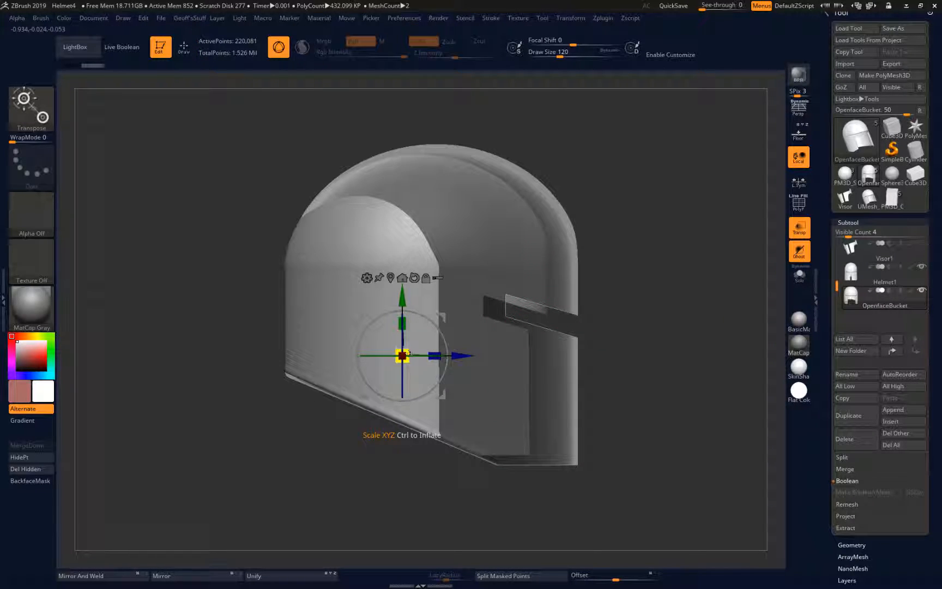
drag(451, 357, 430, 340)
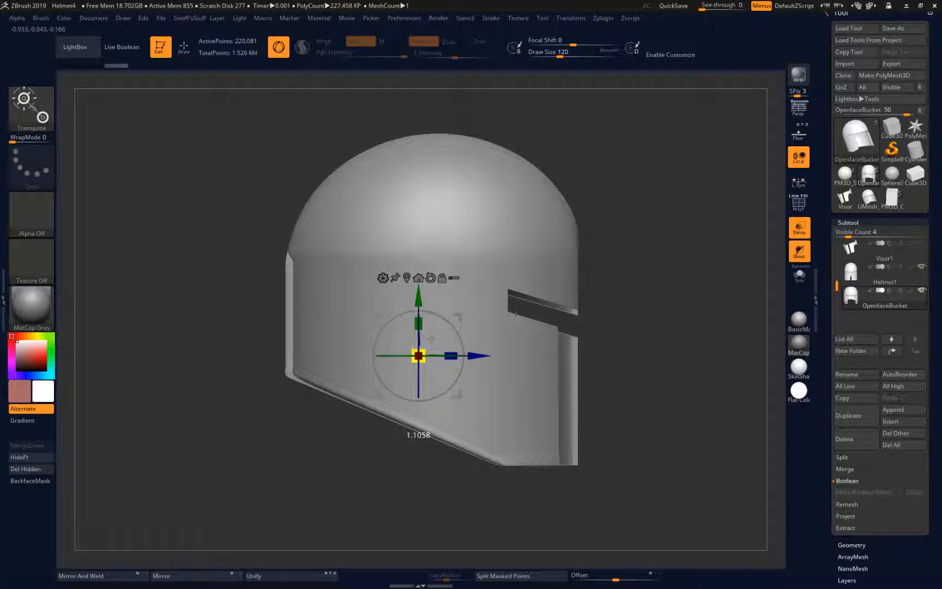
drag(412, 287, 418, 298)
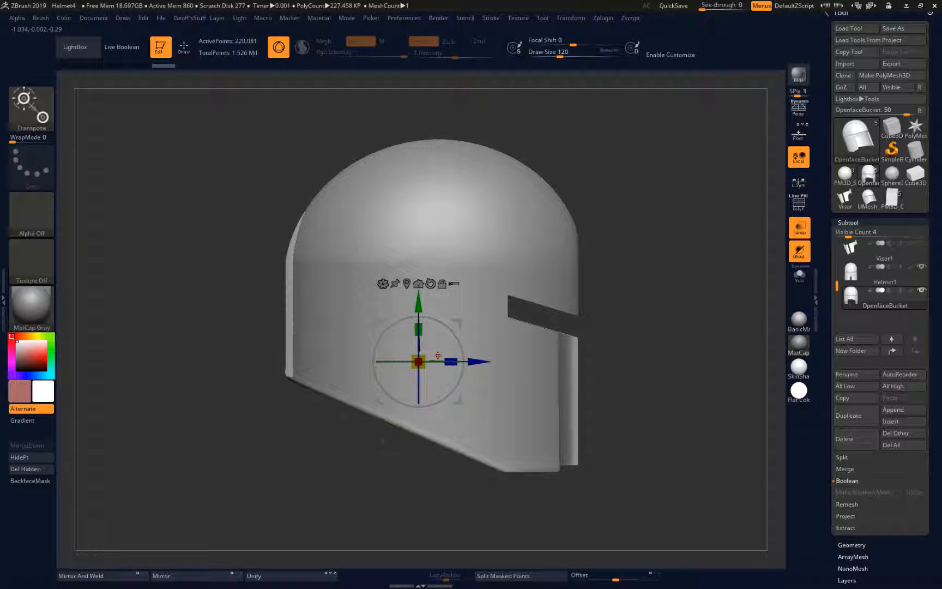
drag(420, 357, 424, 354)
- Scale OpenfaceBucket along X by about 0.88 to match Helmet1's width
drag(676, 353, 594, 355)
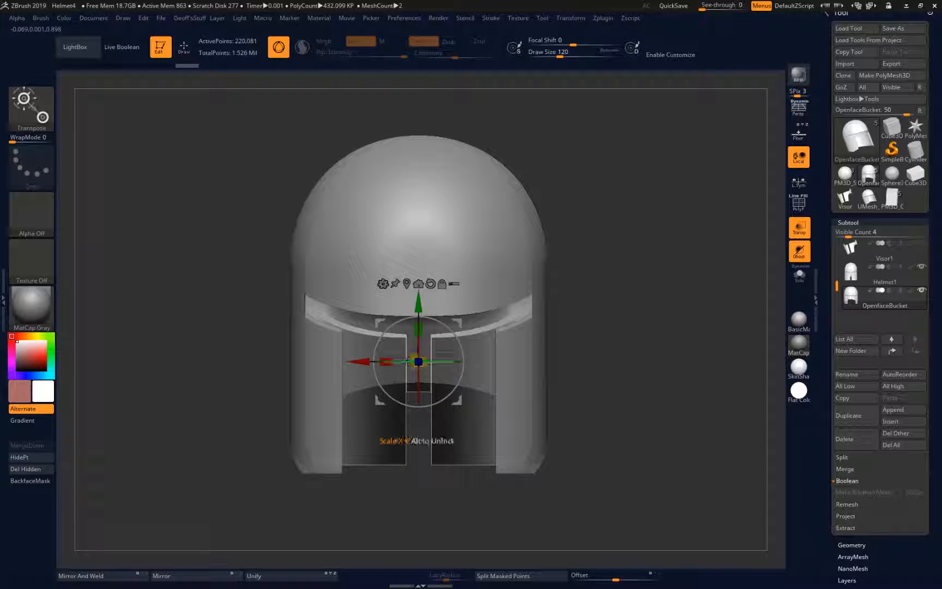
drag(387, 360, 406, 362)
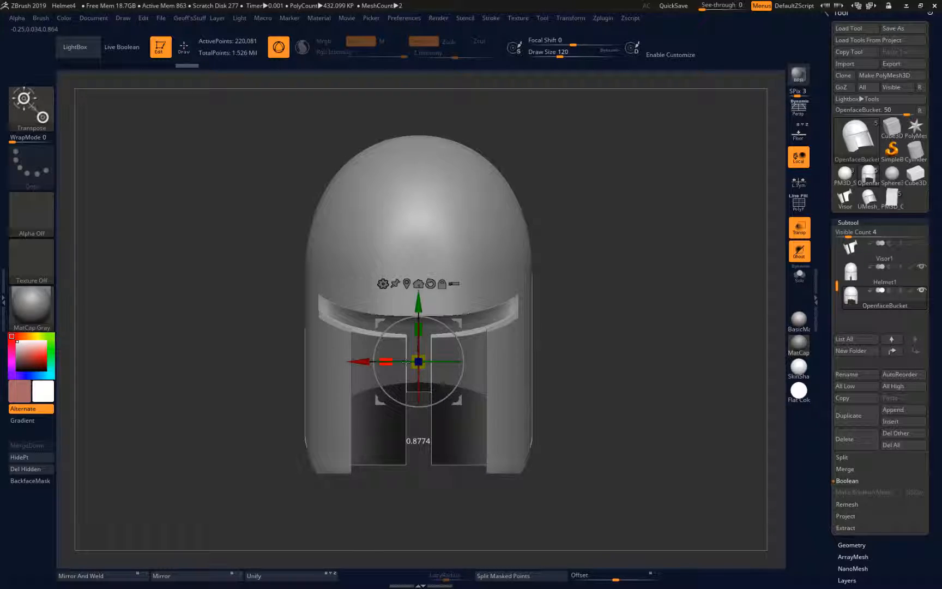
drag(207, 332, 363, 327)
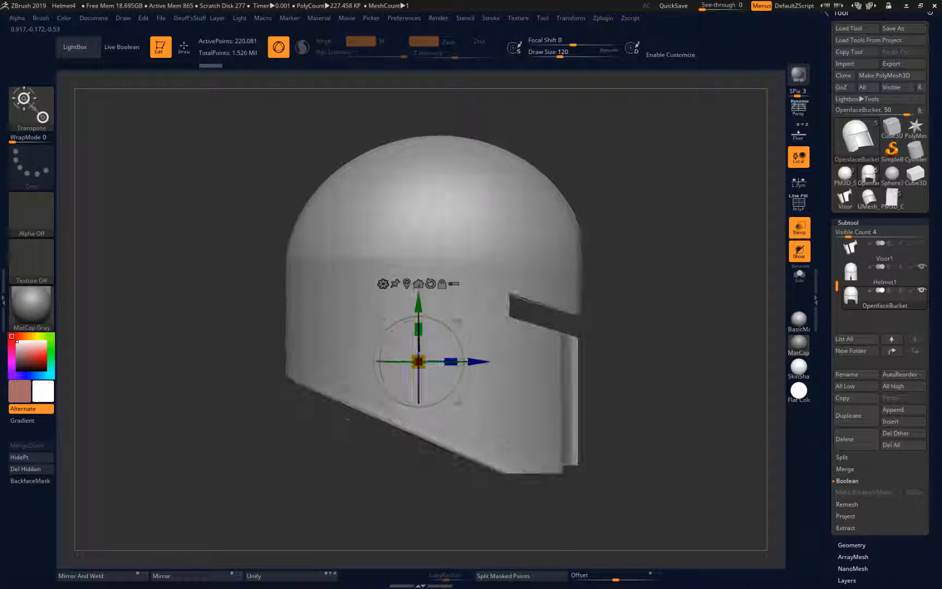
drag(655, 415, 594, 404)
scroll(929, 242, up, 2)
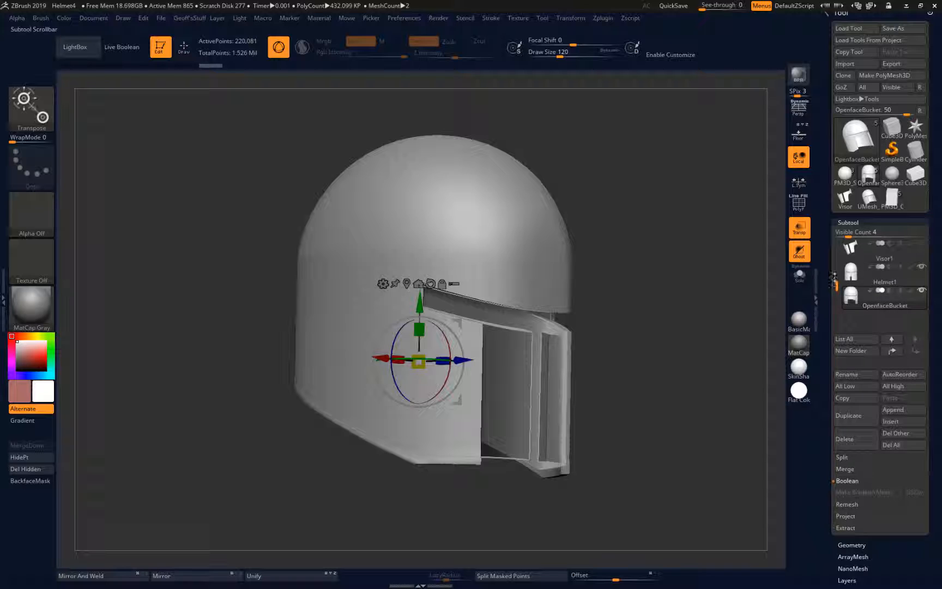
- Show the Skin_Skull and Eyes subtools, hide Helmet1, and turn off transparency
click(921, 243)
drag(654, 272, 652, 327)
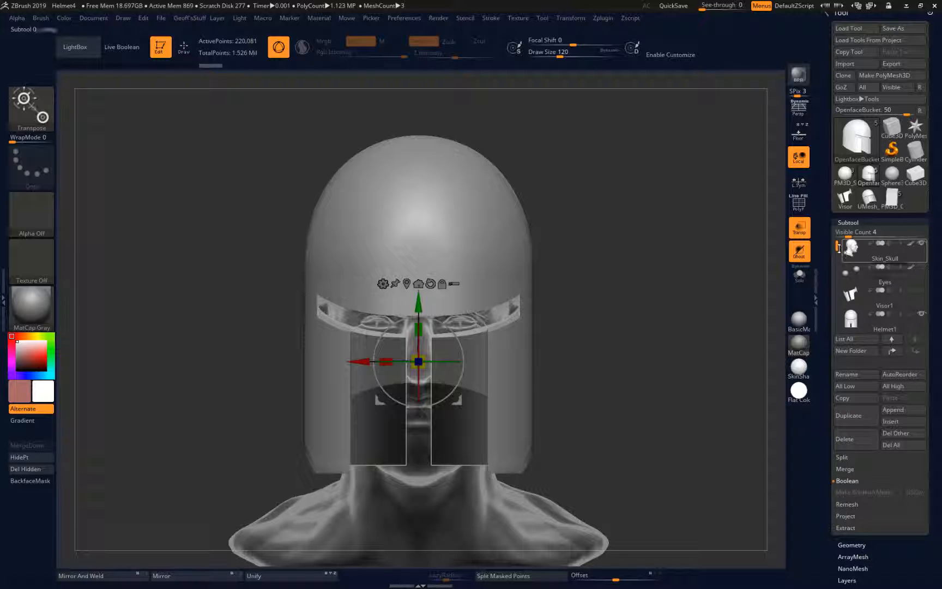
drag(839, 249, 839, 263)
click(921, 290)
mouse_move(670, 313)
mouse_down()
mouse_move(731, 322)
mouse_move(690, 326)
mouse_move(619, 307)
mouse_move(665, 325)
mouse_up()
click(803, 230)
click(920, 246)
drag(660, 273, 680, 301)
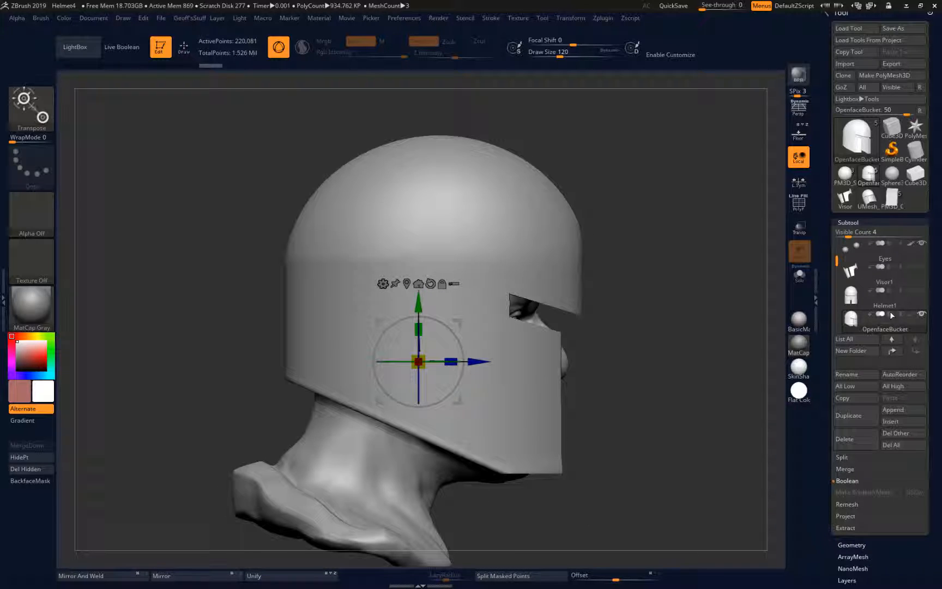
- Show the Visor1 subtool and move it down along Y by about 0.08
click(920, 266)
drag(704, 322, 708, 355)
drag(577, 416, 617, 380)
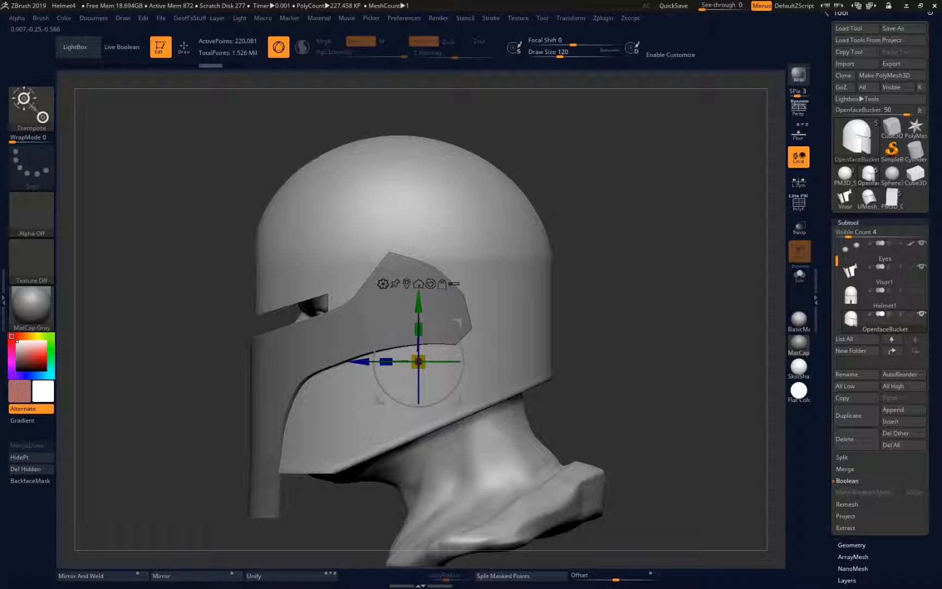
alt+click(274, 357)
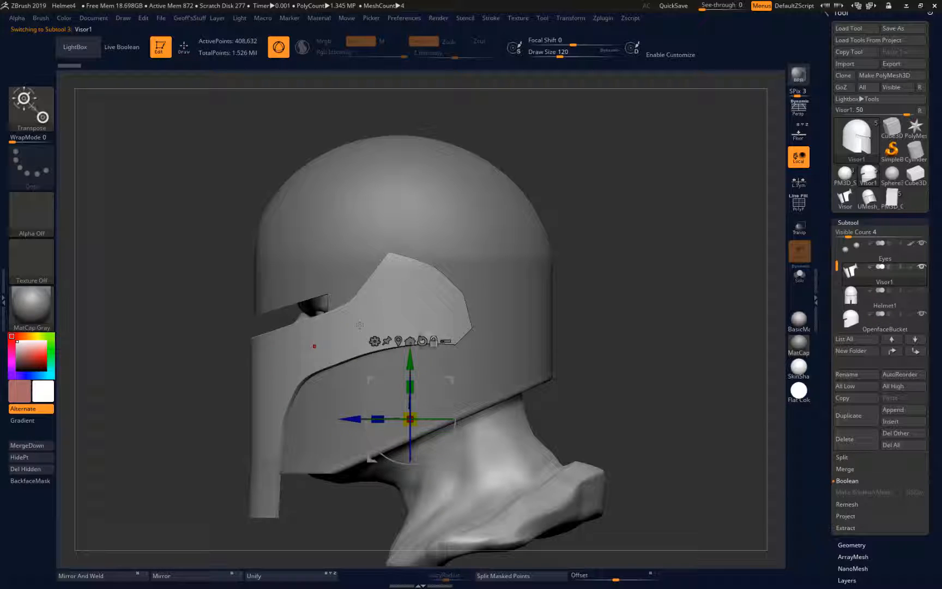
drag(410, 361, 410, 371)
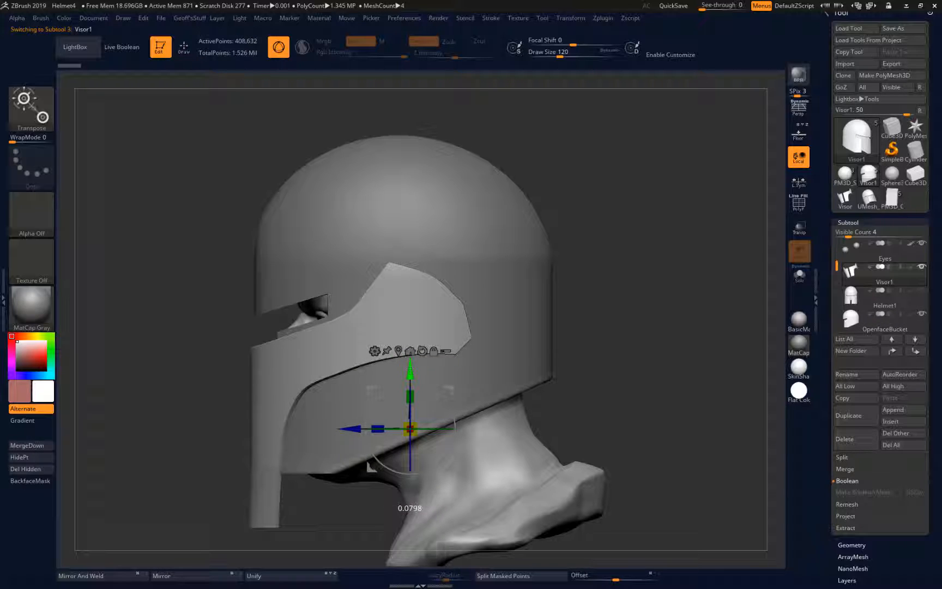
- Lower OpenfaceBucket slightly over the head and raise Visor1 a little so the eye openings line up
alt+click(353, 278)
drag(418, 304, 420, 310)
shift+drag(180, 308, 247, 307)
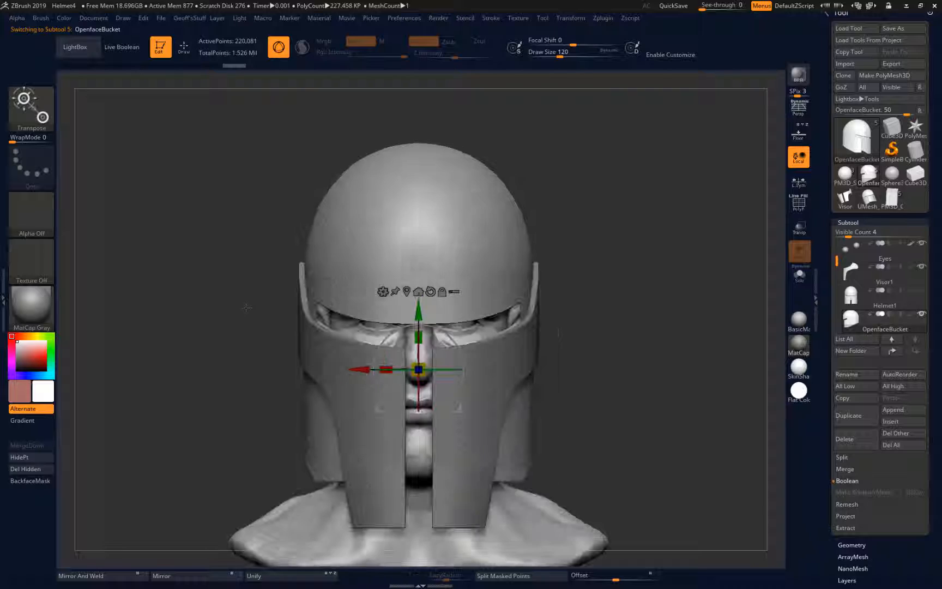
drag(413, 310, 416, 303)
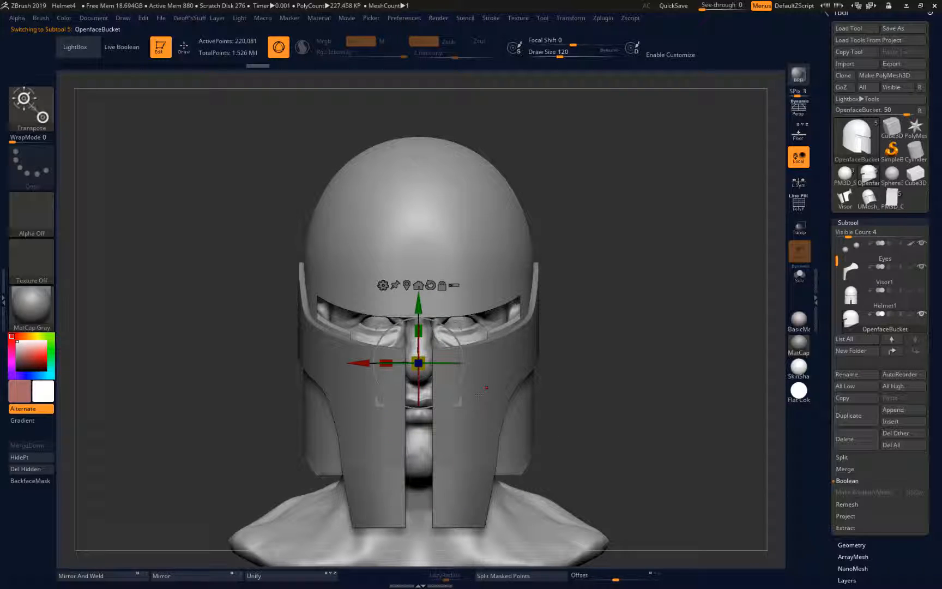
alt+click(486, 387)
drag(412, 378, 421, 368)
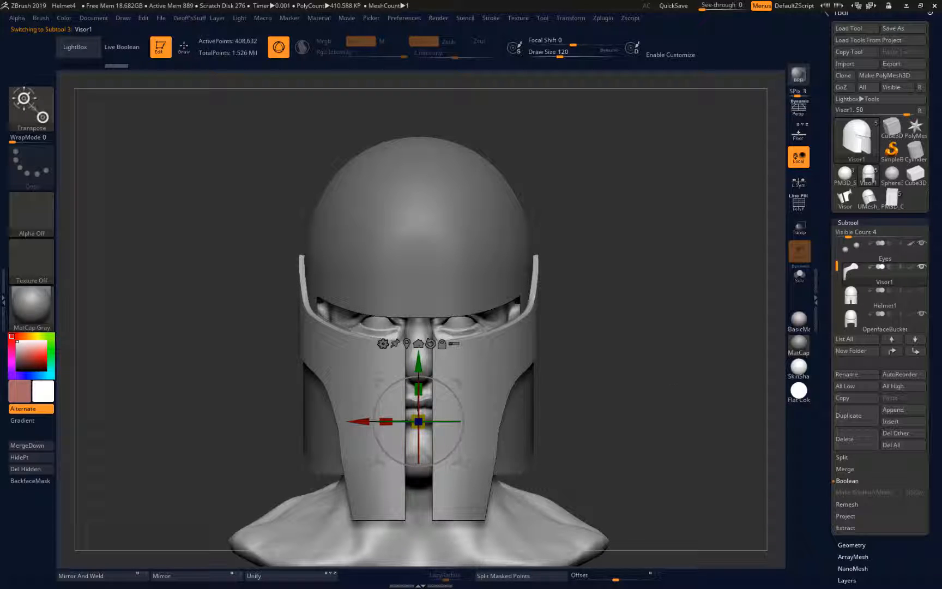
- Turn on transparency and permanently delete the old Helmet1 subtool
alt+drag(643, 393, 642, 311)
drag(586, 284, 641, 272)
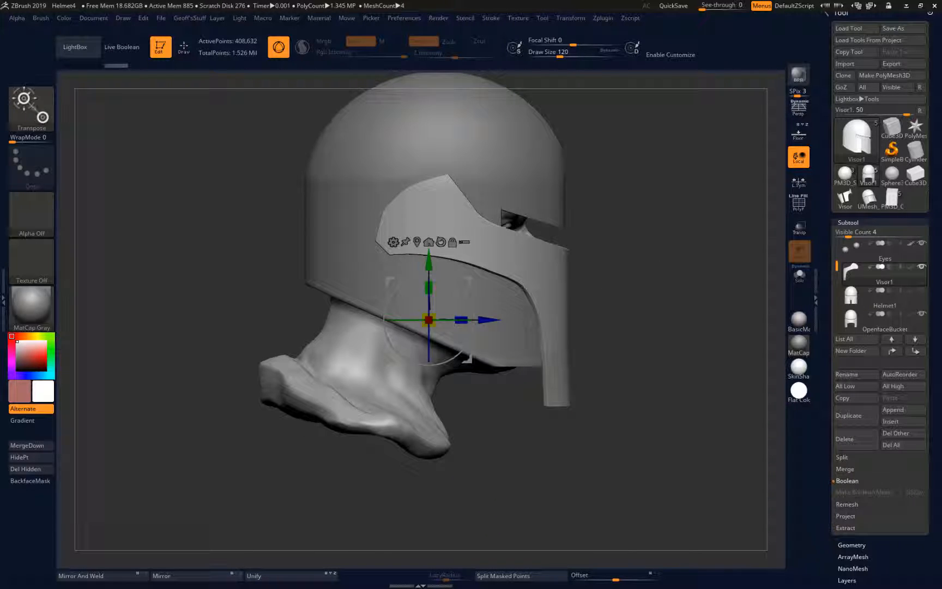
click(799, 229)
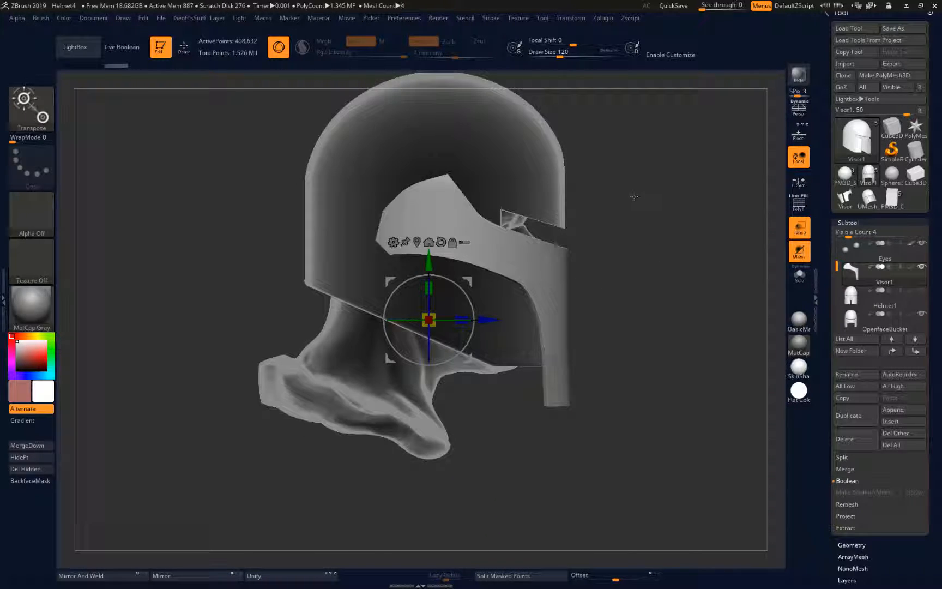
alt+drag(649, 198, 646, 292)
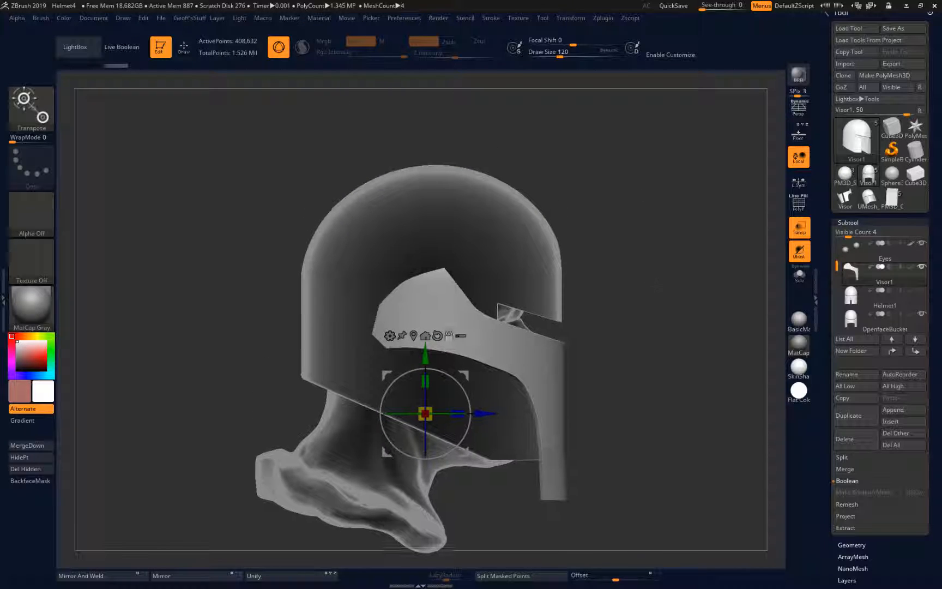
click(870, 298)
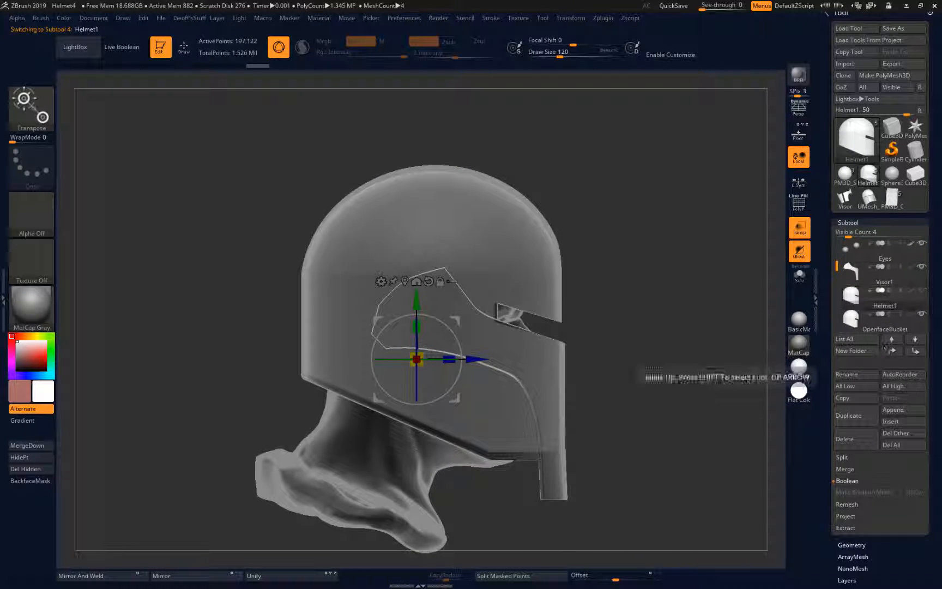
click(868, 444)
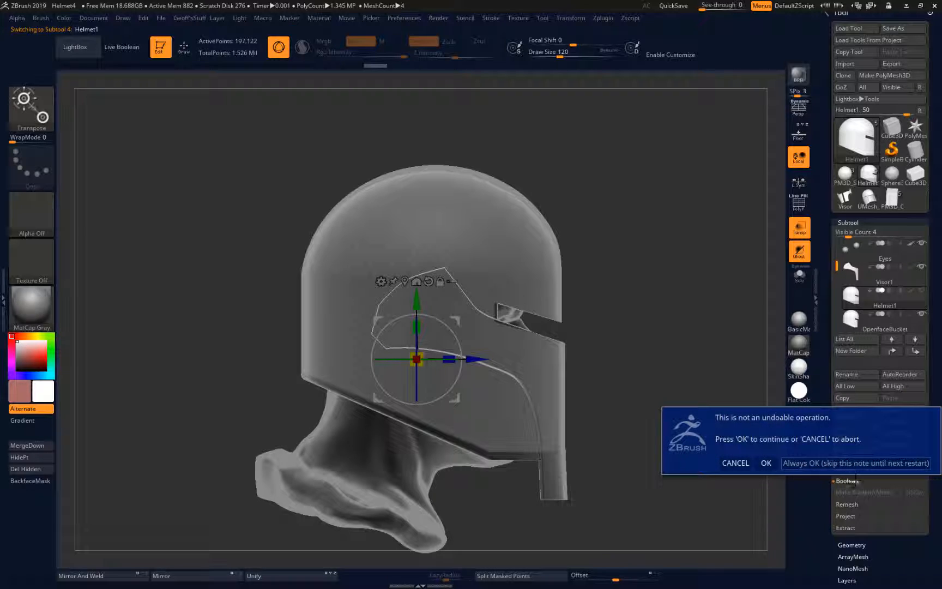
click(765, 463)
- Move OpenfaceBucket slightly backward along Z with the gizmo
mouse_move(672, 349)
mouse_down()
mouse_move(616, 349)
mouse_move(683, 347)
mouse_move(672, 348)
mouse_up()
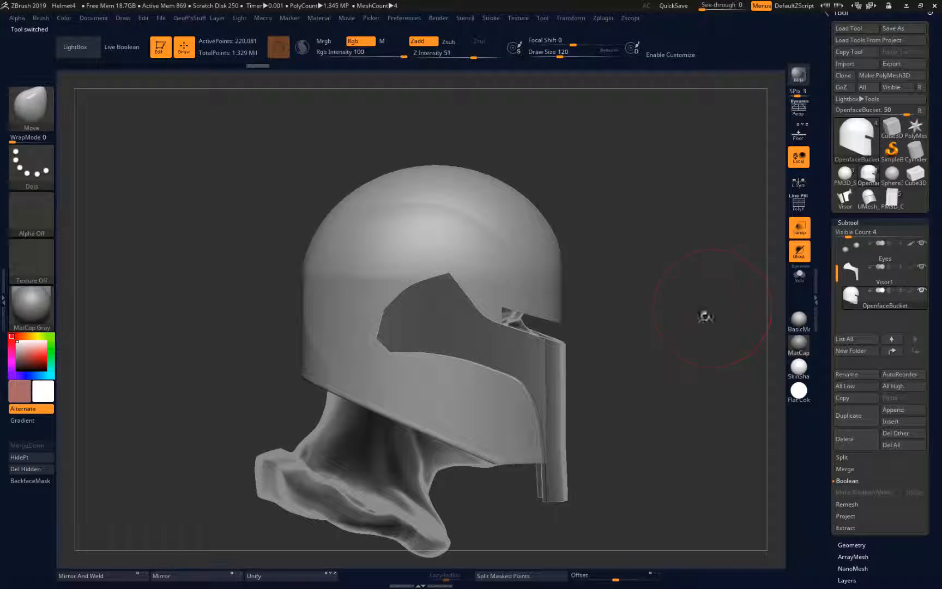
key(w)
drag(470, 361, 464, 361)
mouse_move(692, 402)
mouse_down()
mouse_move(666, 412)
mouse_move(703, 410)
mouse_move(686, 409)
mouse_up()
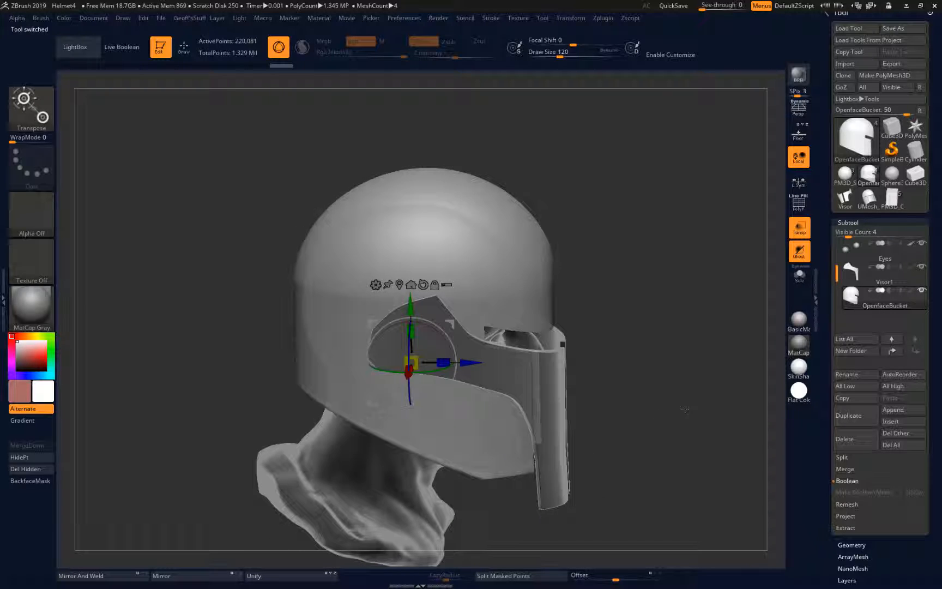
- Select Visor1 and slightly adjust its width along X around the helmet
alt+click(560, 390)
drag(649, 381, 545, 404)
drag(400, 414, 398, 414)
drag(627, 327, 654, 417)
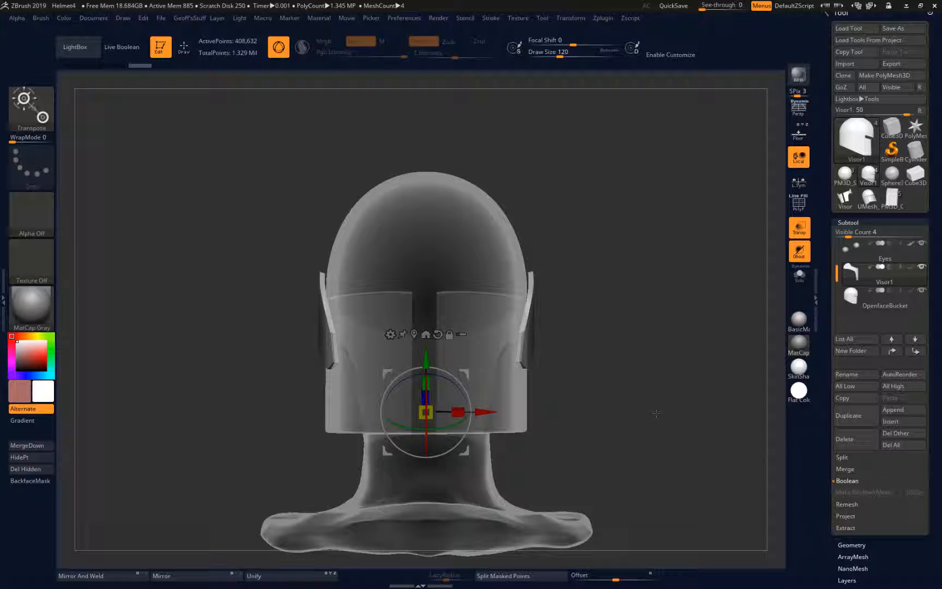
- Turn off transparency and inspect the fitted helmet and visor from the front
drag(634, 397, 743, 331)
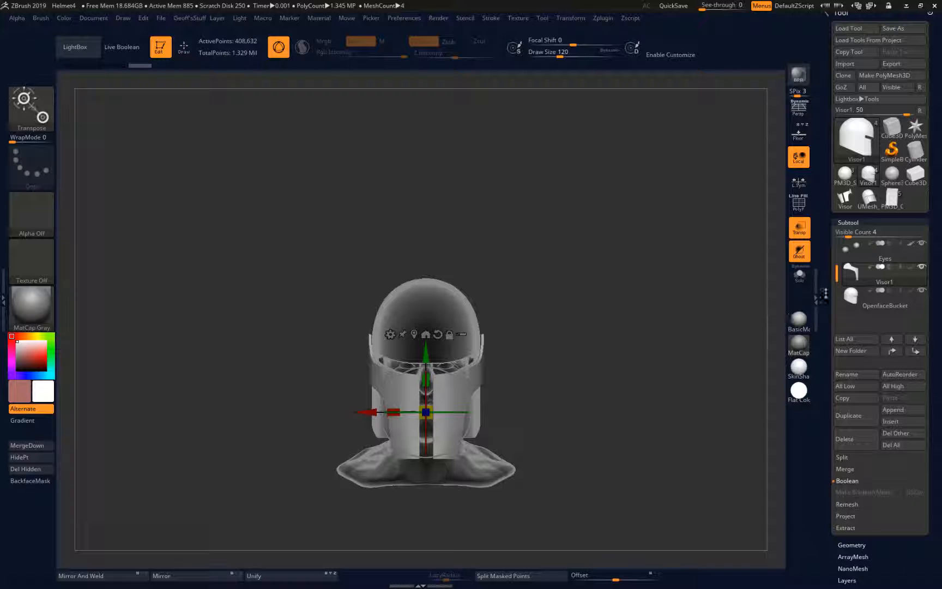
click(803, 164)
drag(745, 188, 771, 190)
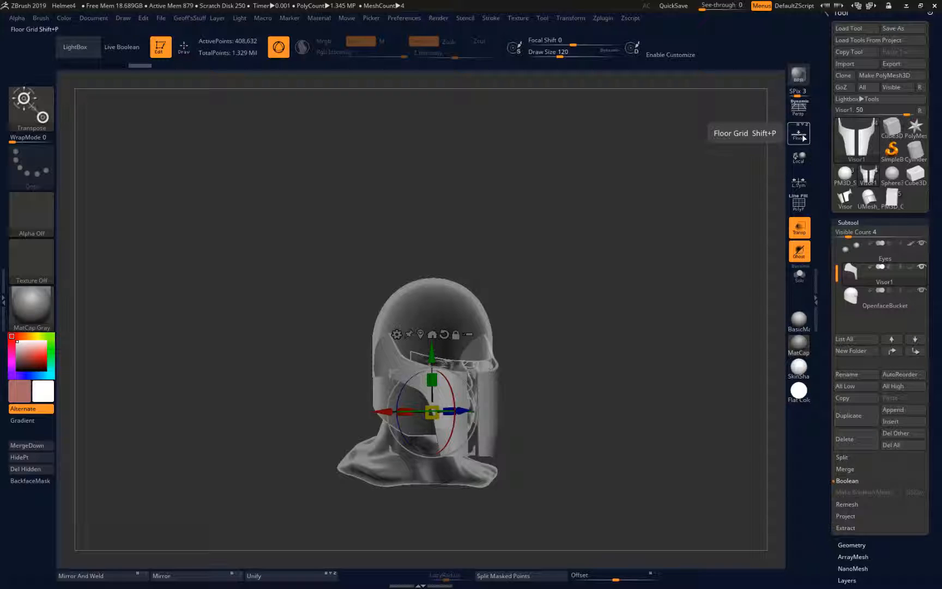
click(805, 157)
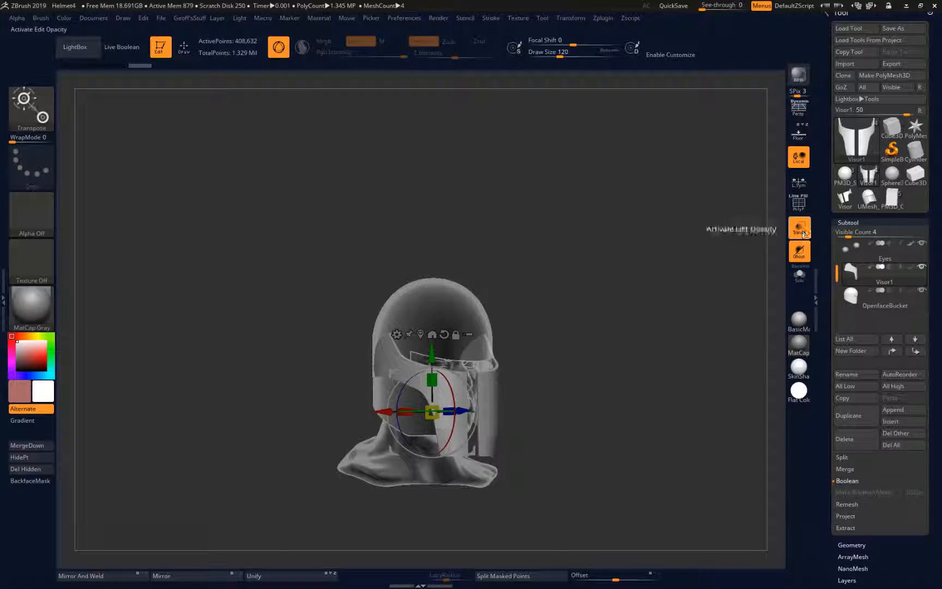
click(802, 234)
drag(689, 295, 773, 350)
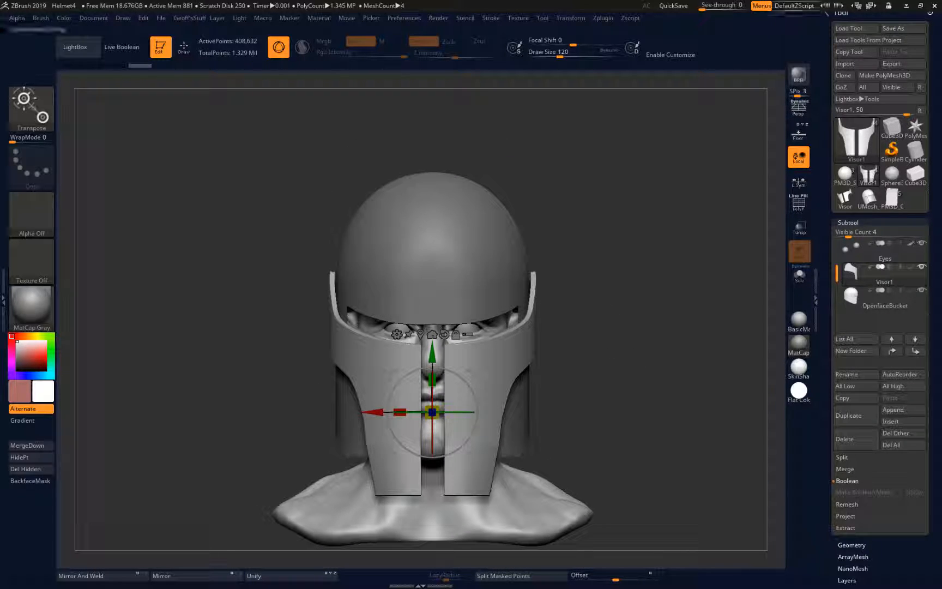